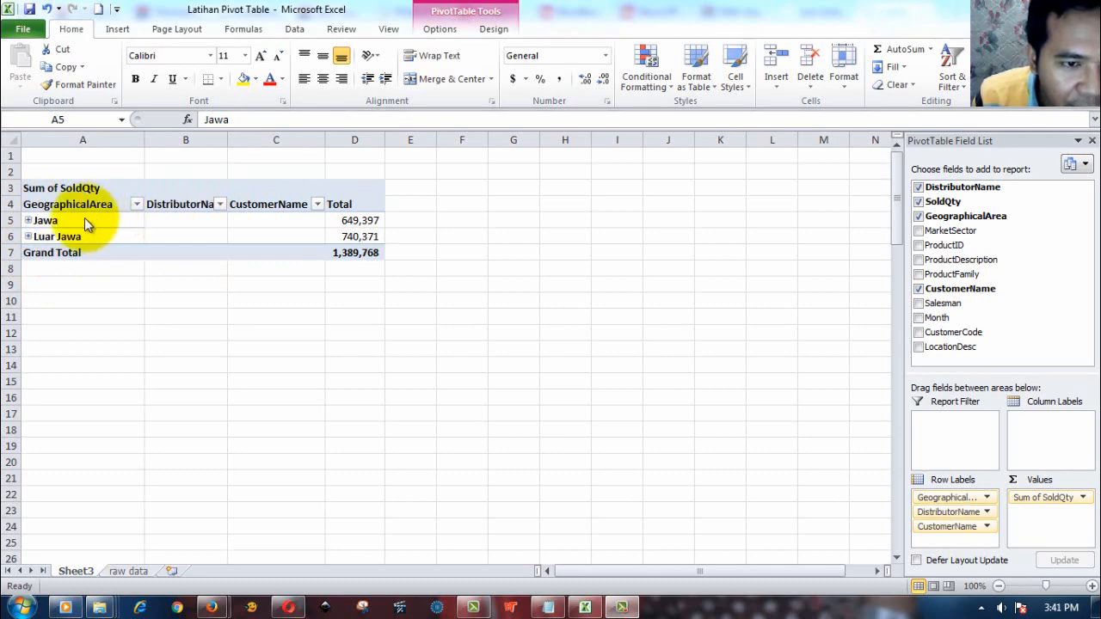
- Expand the Jawa area in the existing pivot table to view its distributors, and collapse it again
left_click(30, 222)
left_click(28, 220)
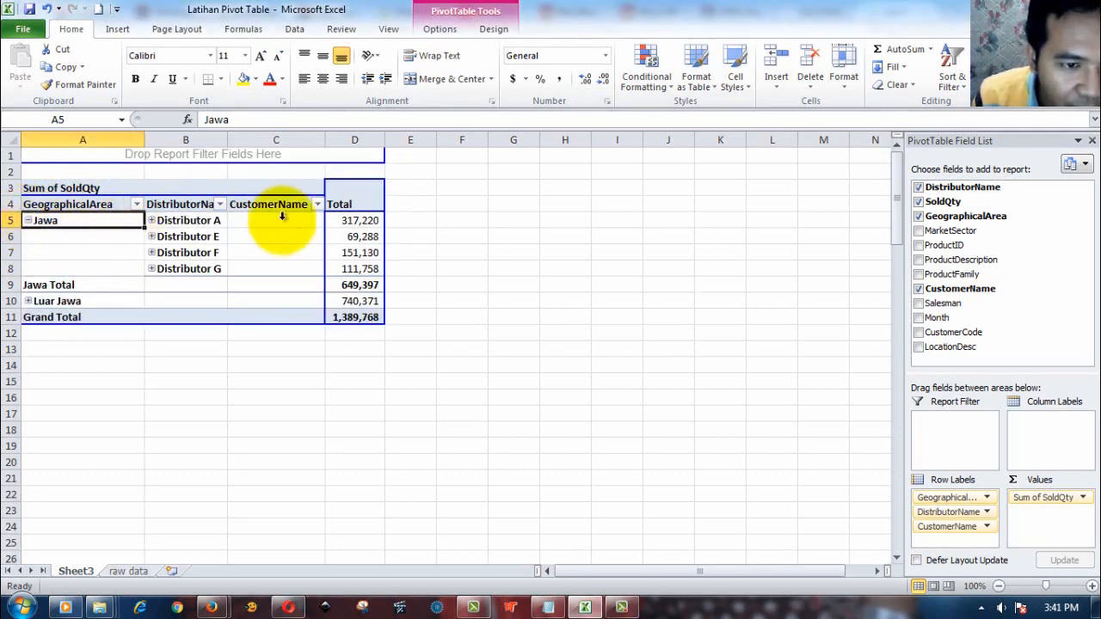
left_click(28, 220)
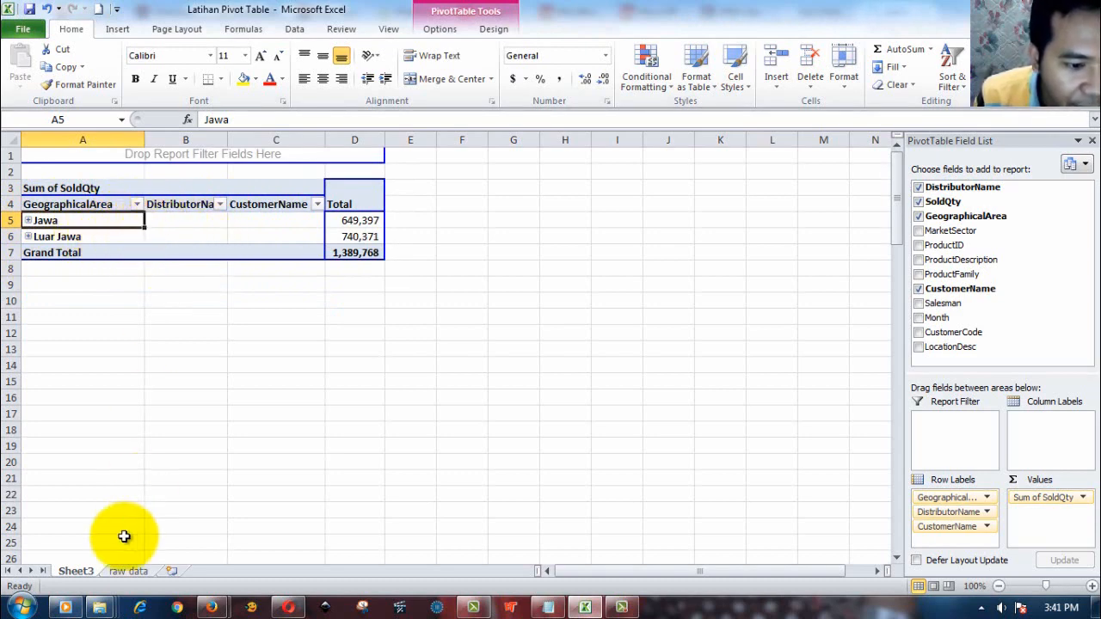
- Delete the worksheet Sheet3 that holds the old pivot table
right_click(79, 571)
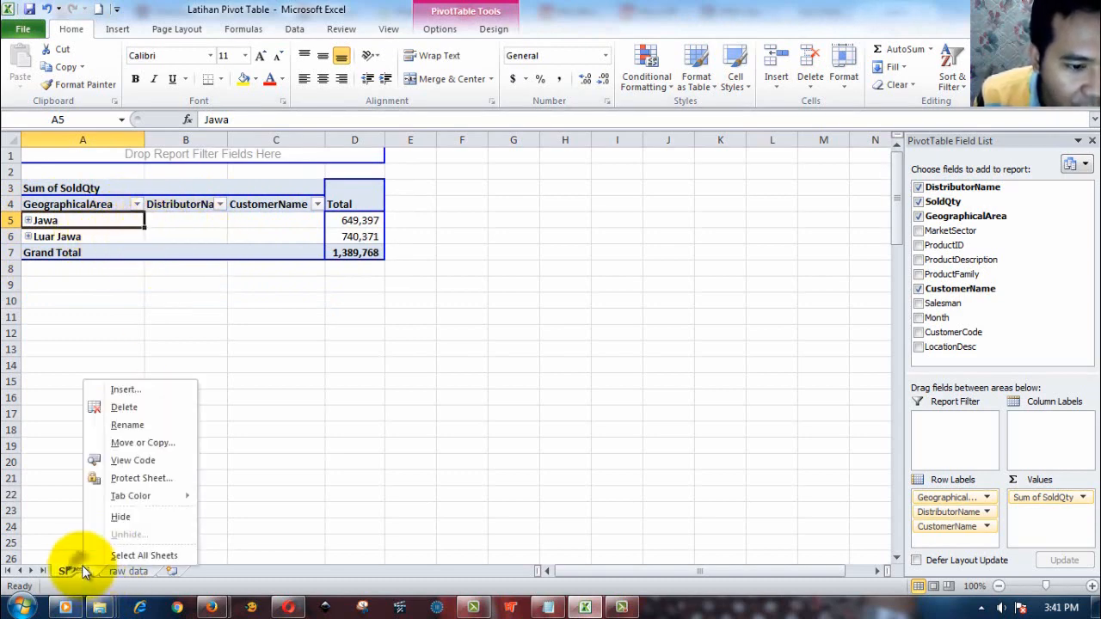
left_click(125, 407)
left_click(521, 344)
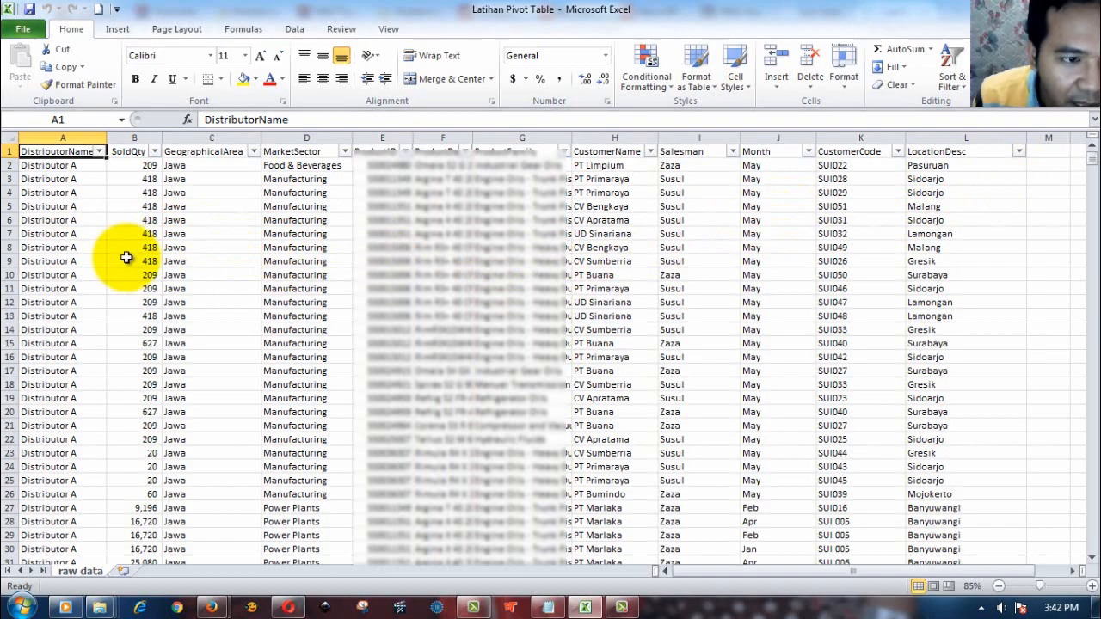
- Look through the raw data records from the first row to the last and back to the column headers
scroll(104, 249, "down", 1)
scroll(94, 246, "up", 1)
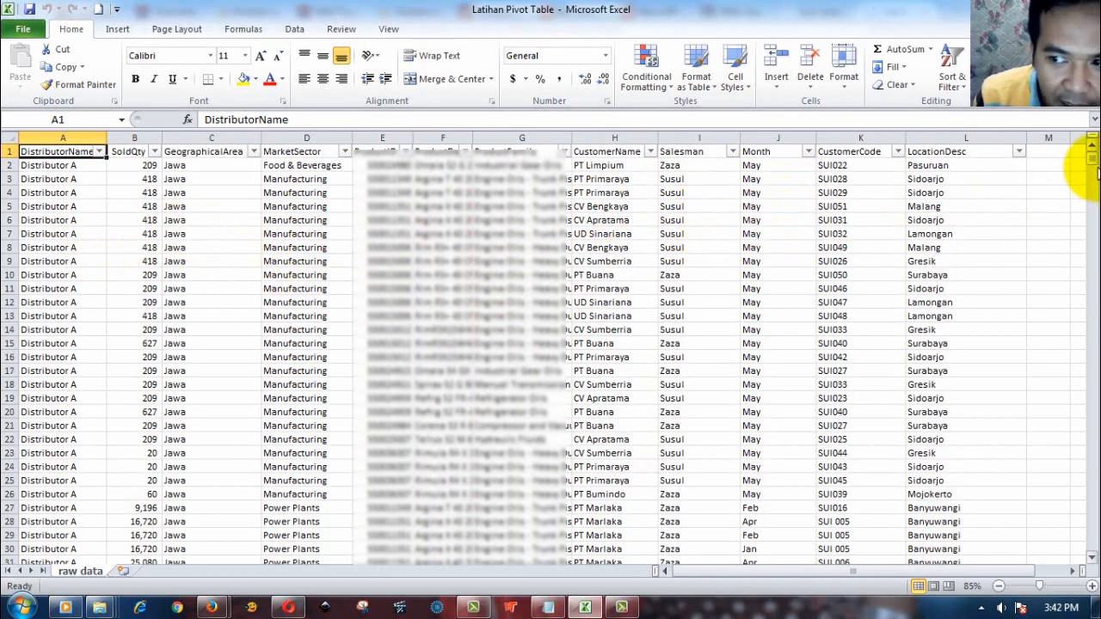
left_click_drag(1090, 160, 1081, 545)
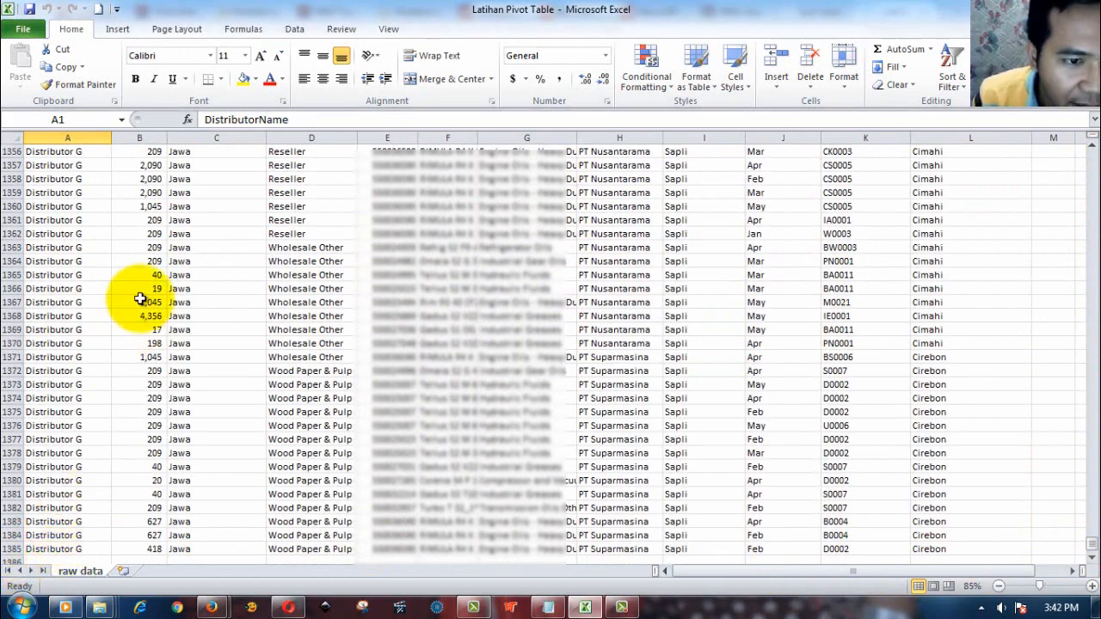
scroll(152, 317, "up", 12)
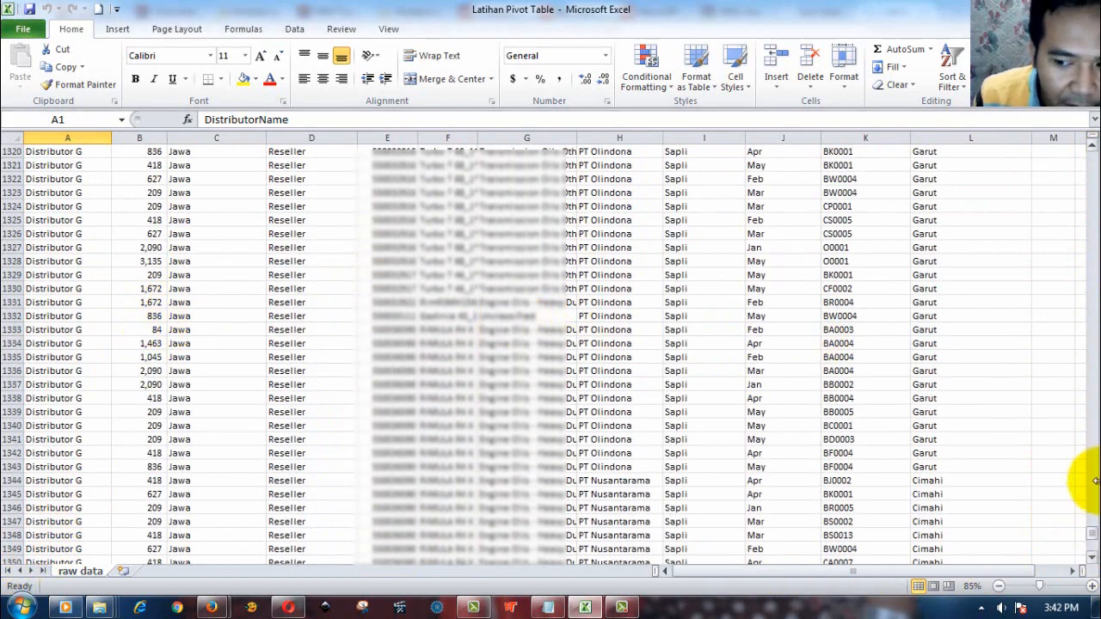
left_click_drag(1088, 528, 1085, 148)
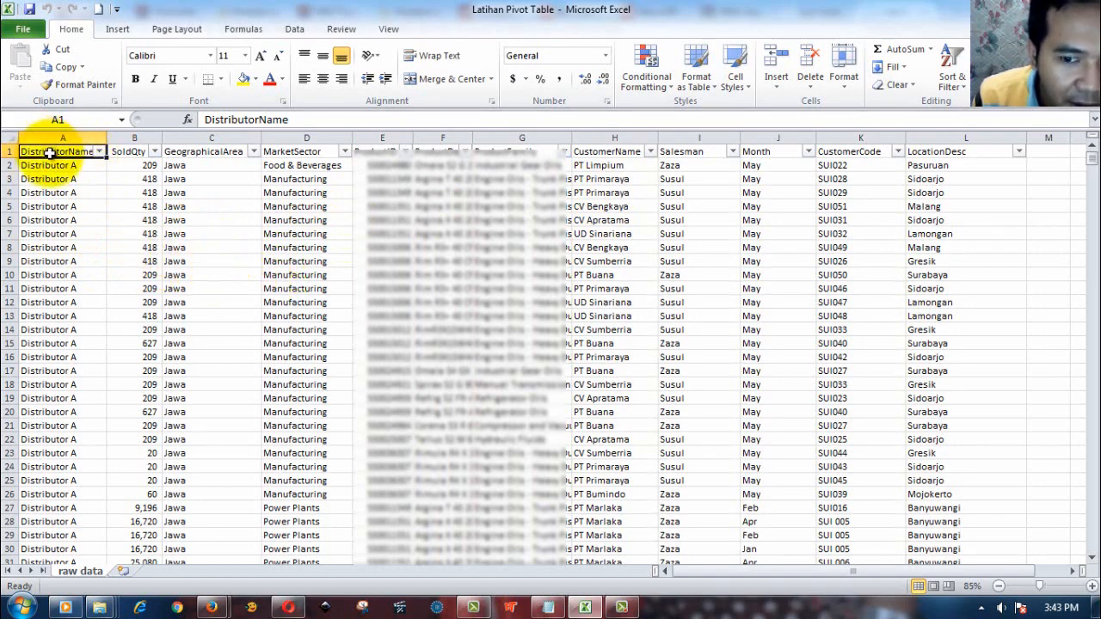
left_click_drag(50, 152, 827, 425)
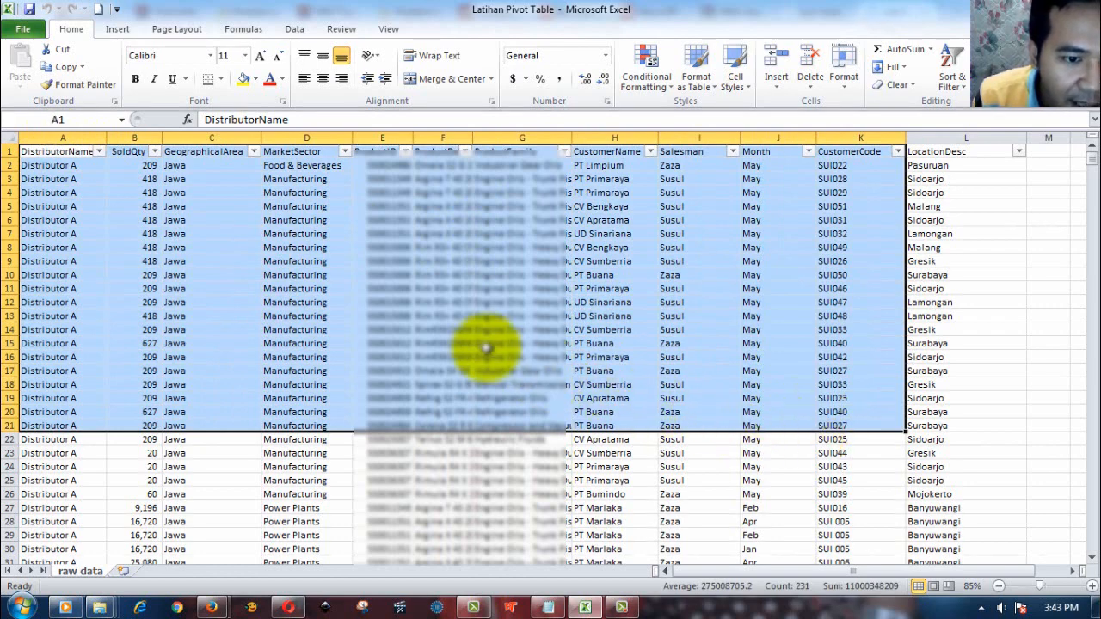
- Create a PivotTable on a new worksheet from the range 'raw data'!$A$1:$L$1385
left_click(307, 288)
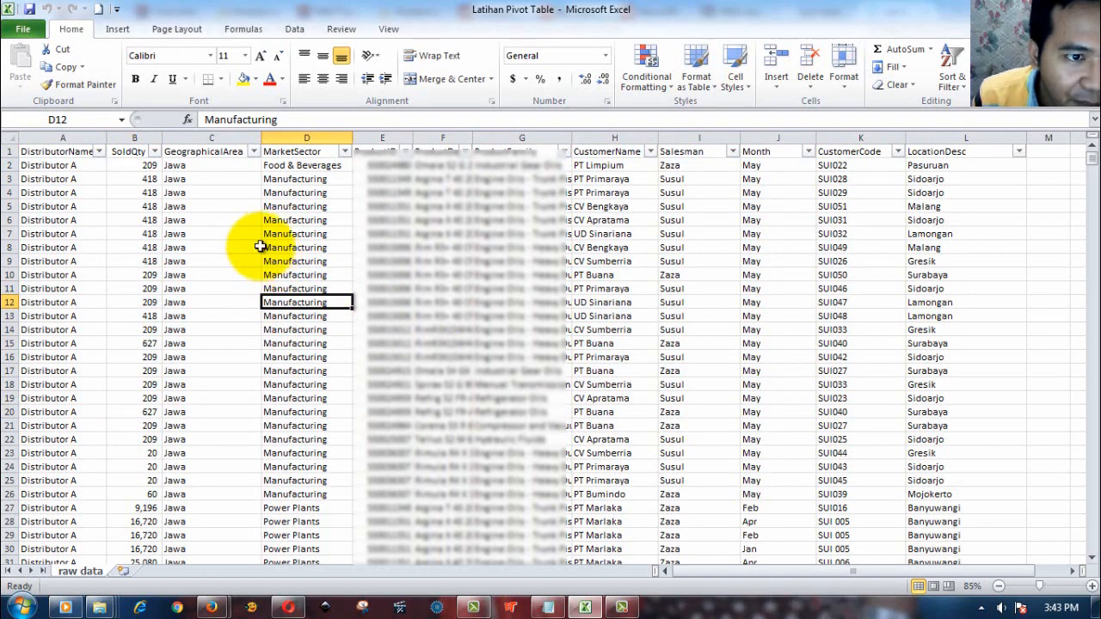
left_click(119, 31)
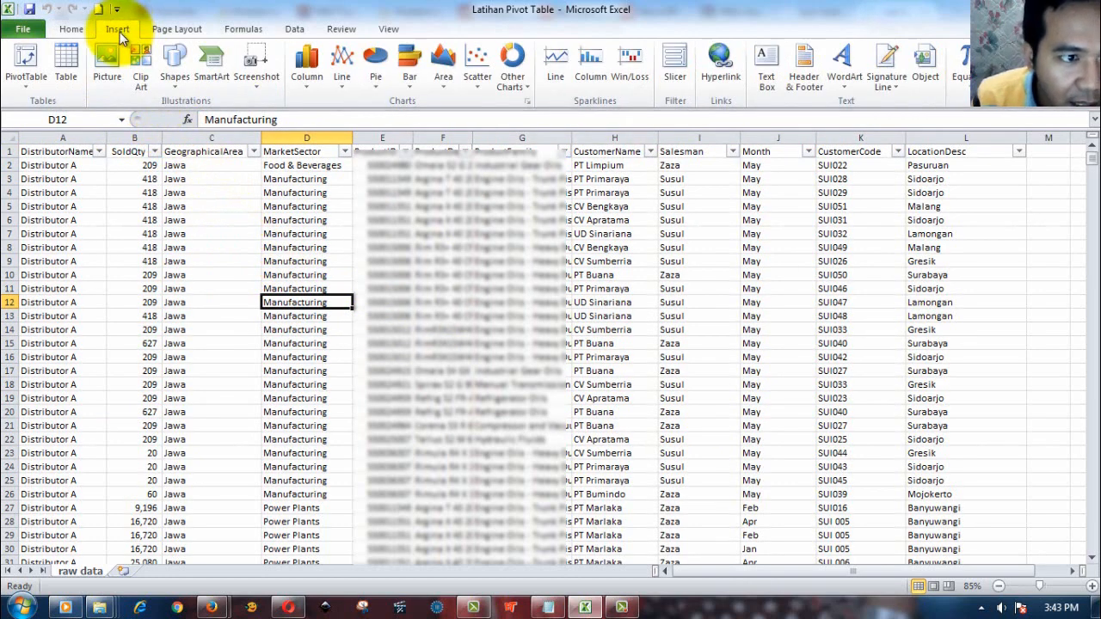
left_click(26, 60)
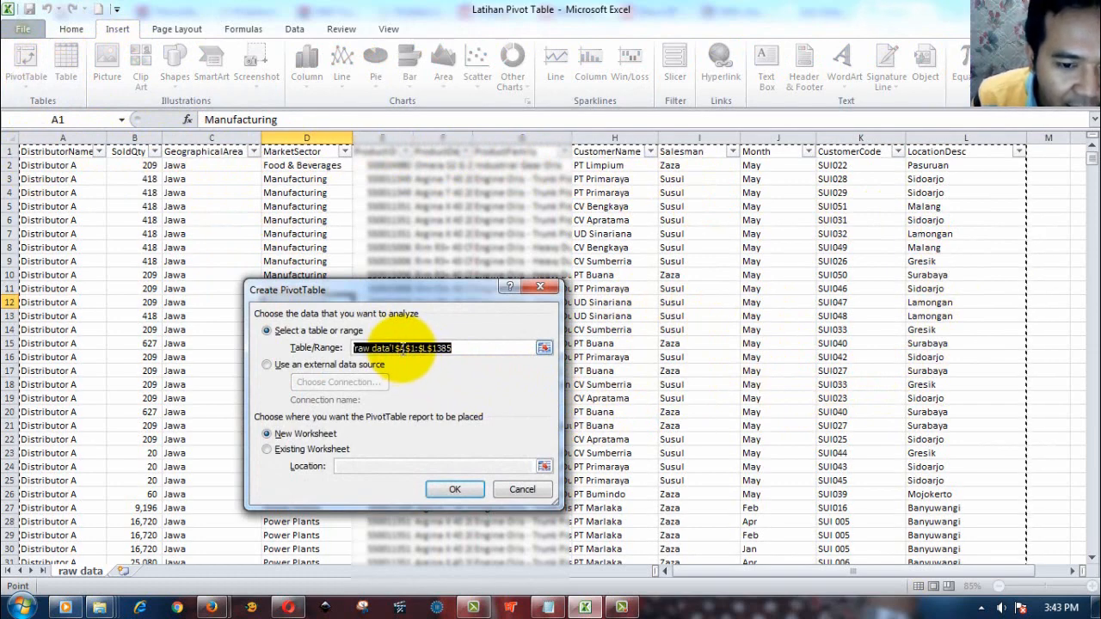
left_click(461, 346)
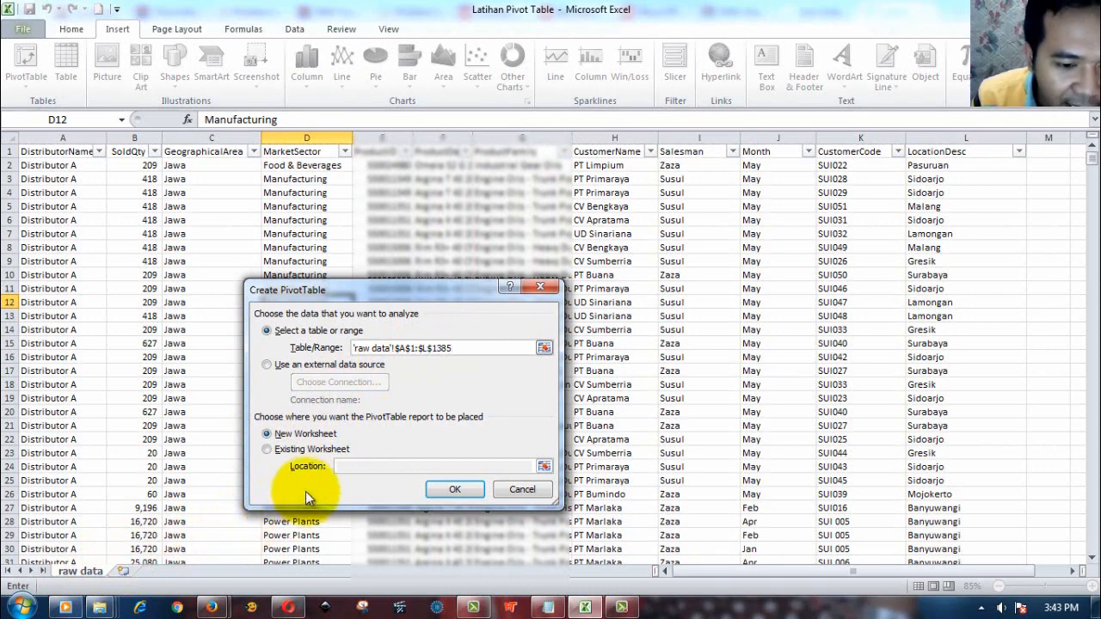
left_click(266, 451)
key("Up")
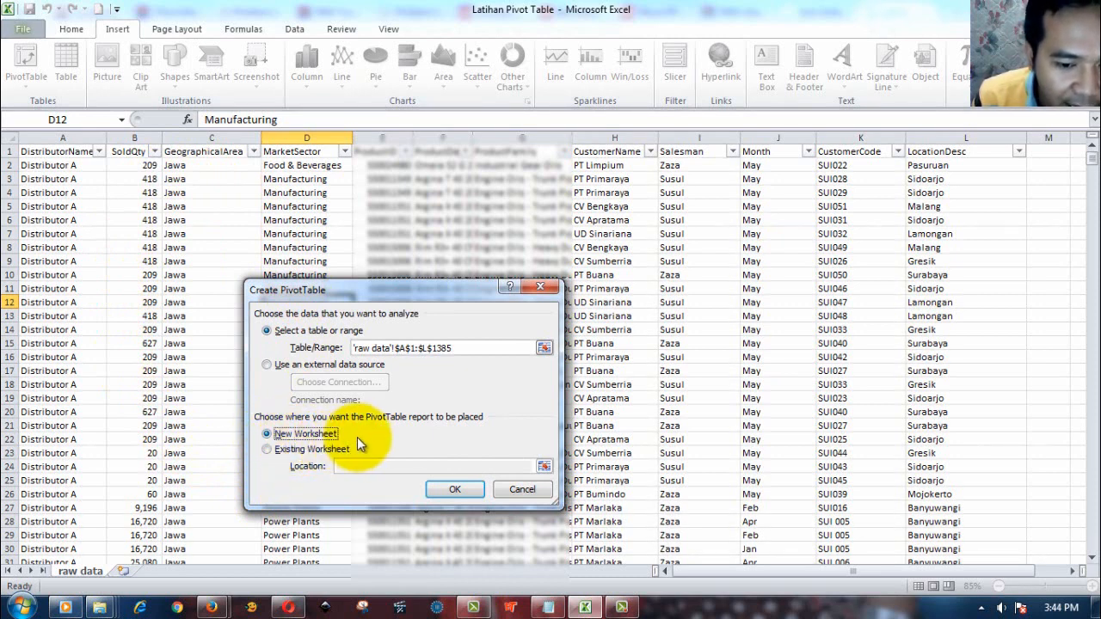
left_click(451, 490)
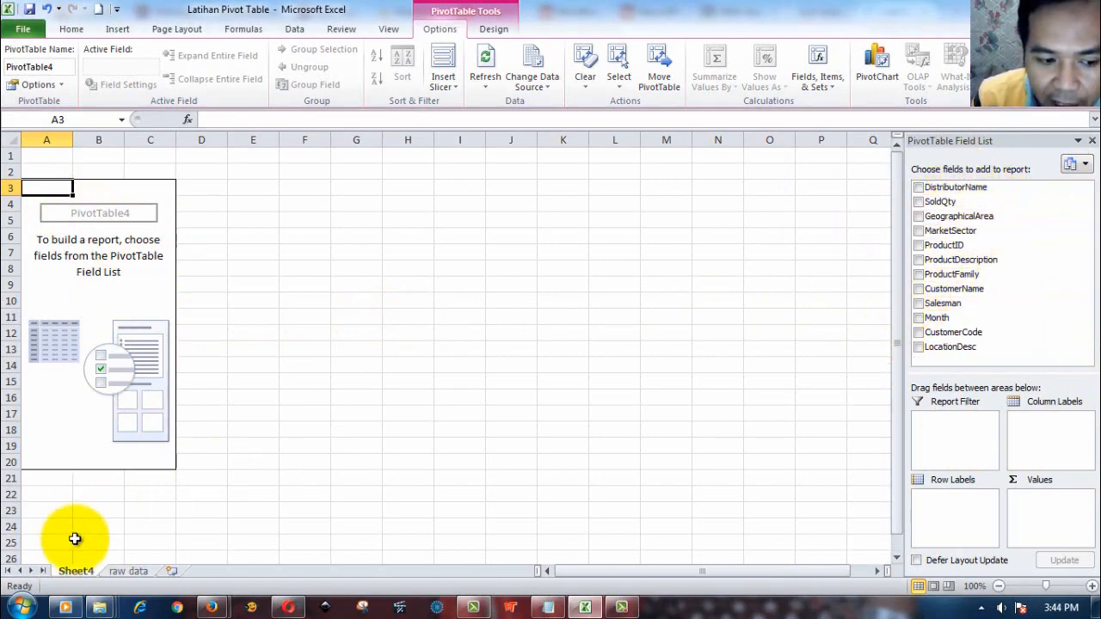
- Add GeographicalArea, DistributorName and CustomerName as row labels in that order, with the sum of SoldQty as values
left_click(128, 571)
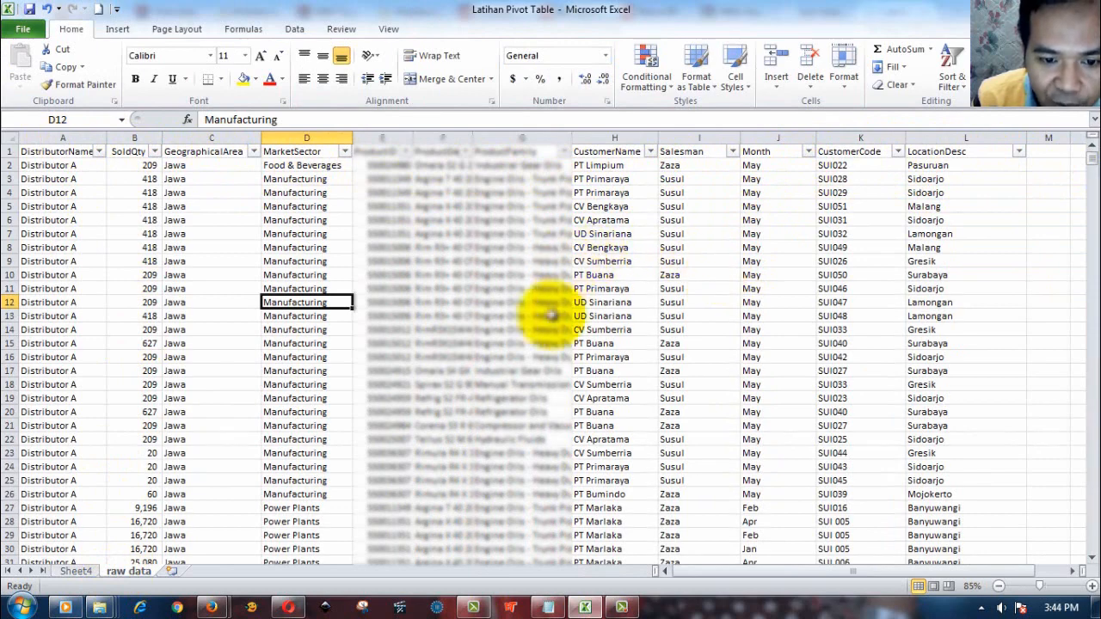
left_click(74, 572)
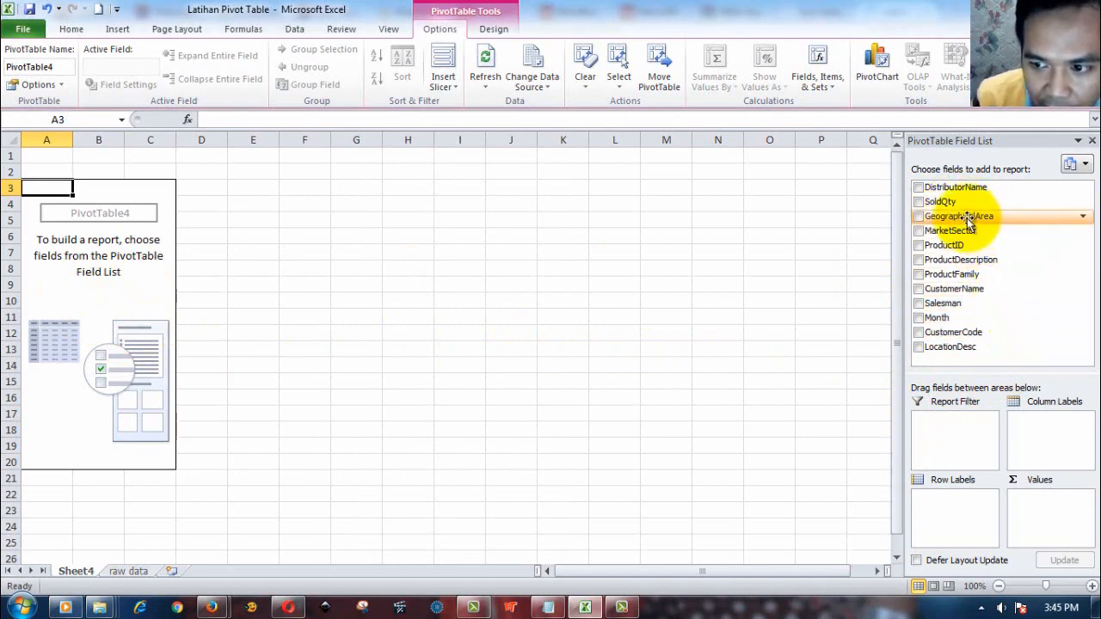
left_click_drag(967, 222, 955, 505)
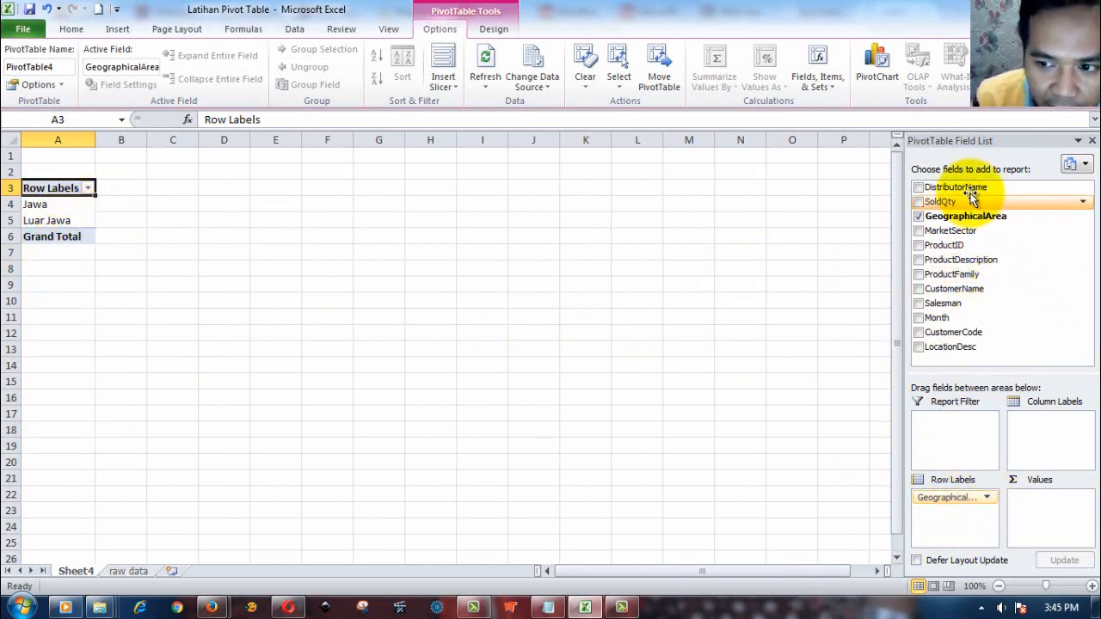
left_click_drag(955, 186, 946, 521)
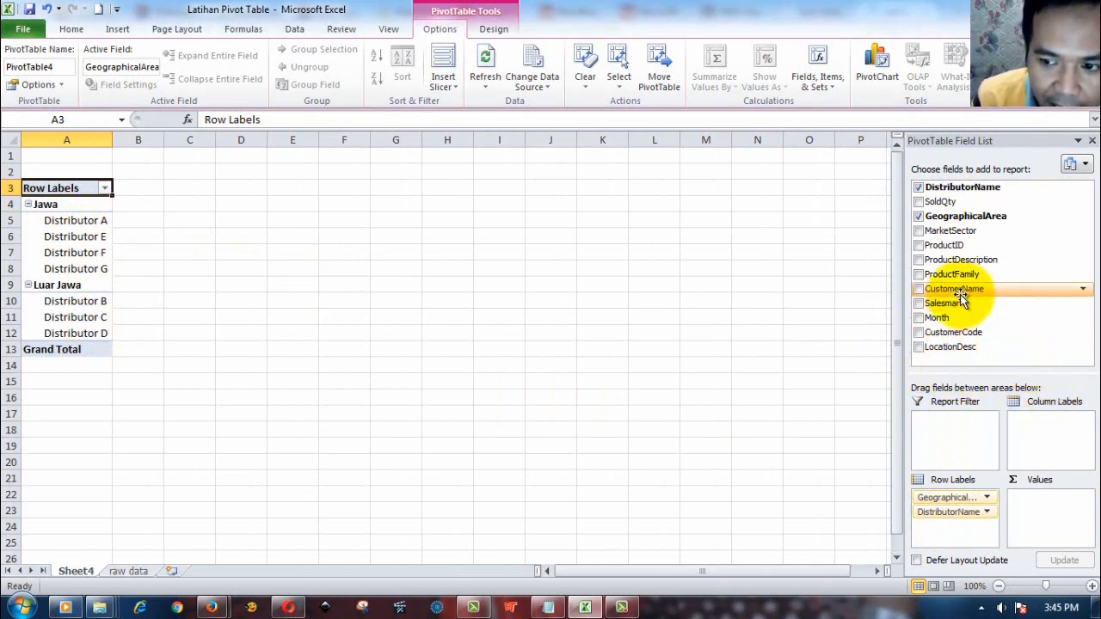
left_click_drag(953, 289, 956, 526)
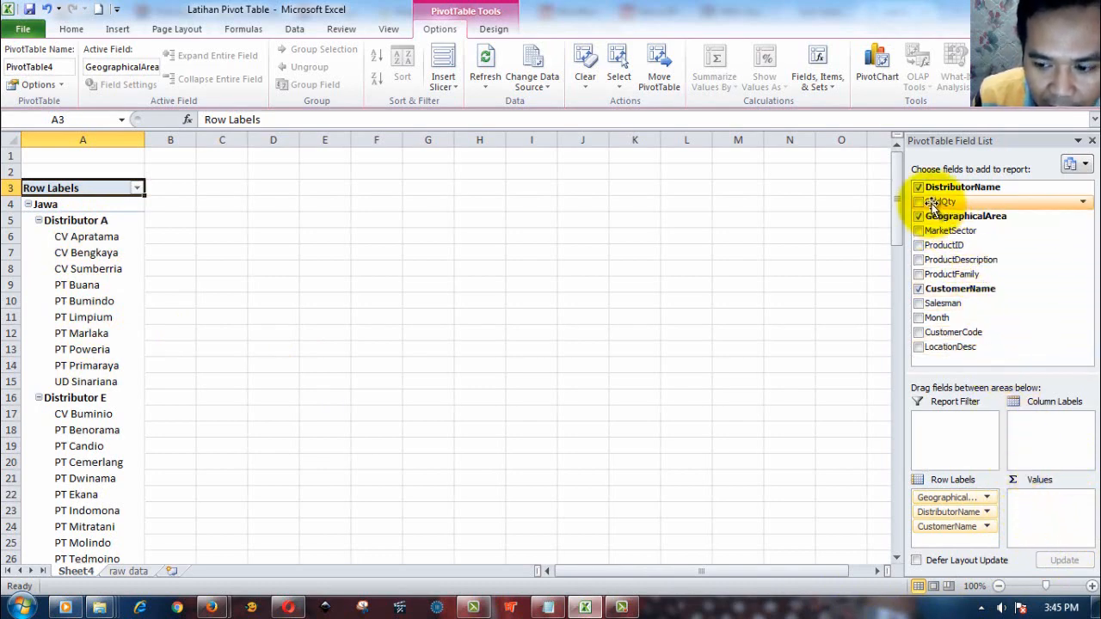
left_click_drag(933, 206, 1048, 509)
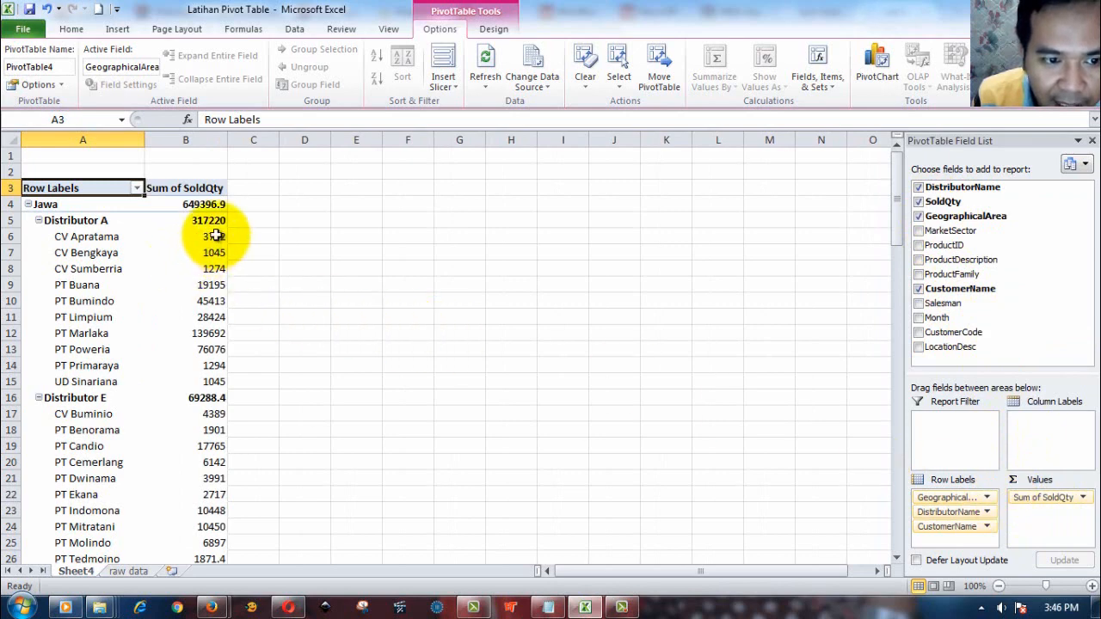
- Split the SoldQty values by month by adding the Month field to the pivot table's column labels
left_click_drag(198, 207, 195, 404)
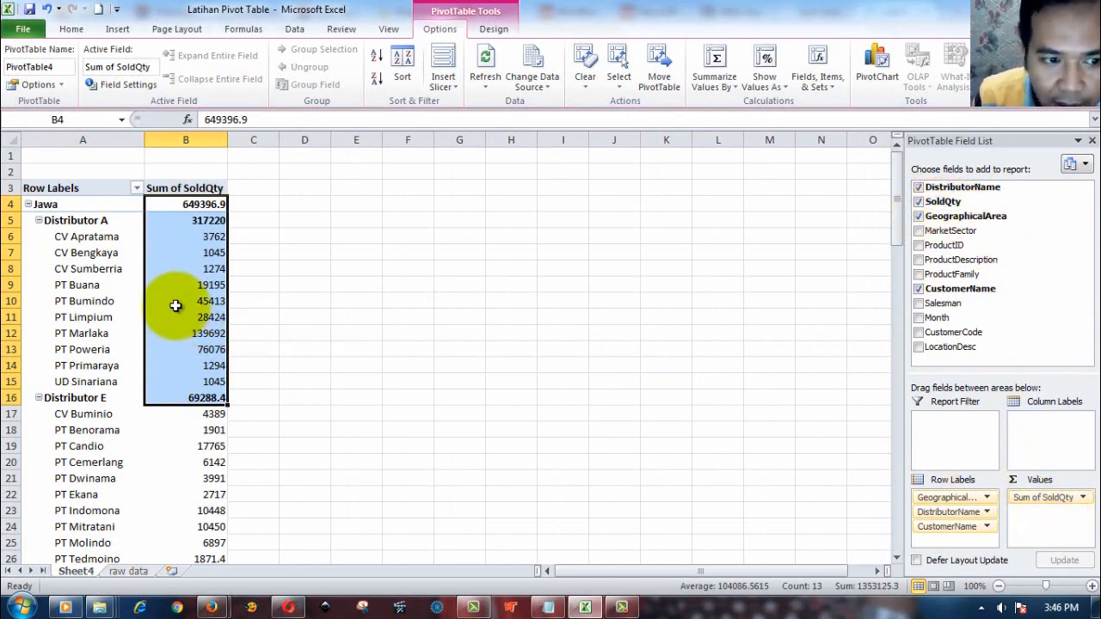
left_click(123, 273)
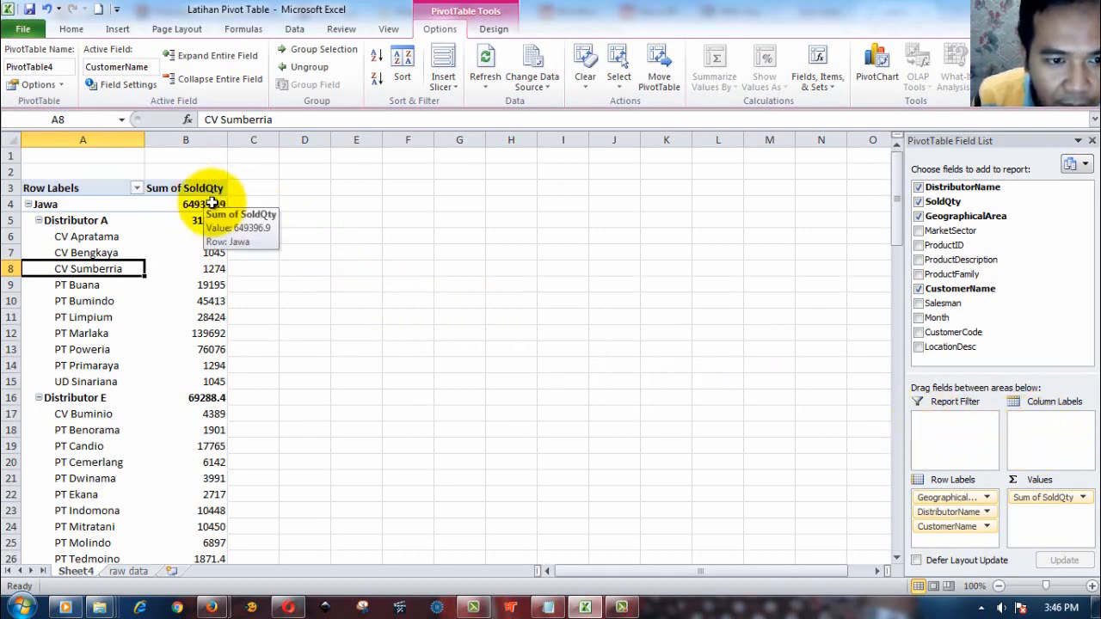
left_click_drag(207, 203, 712, 204)
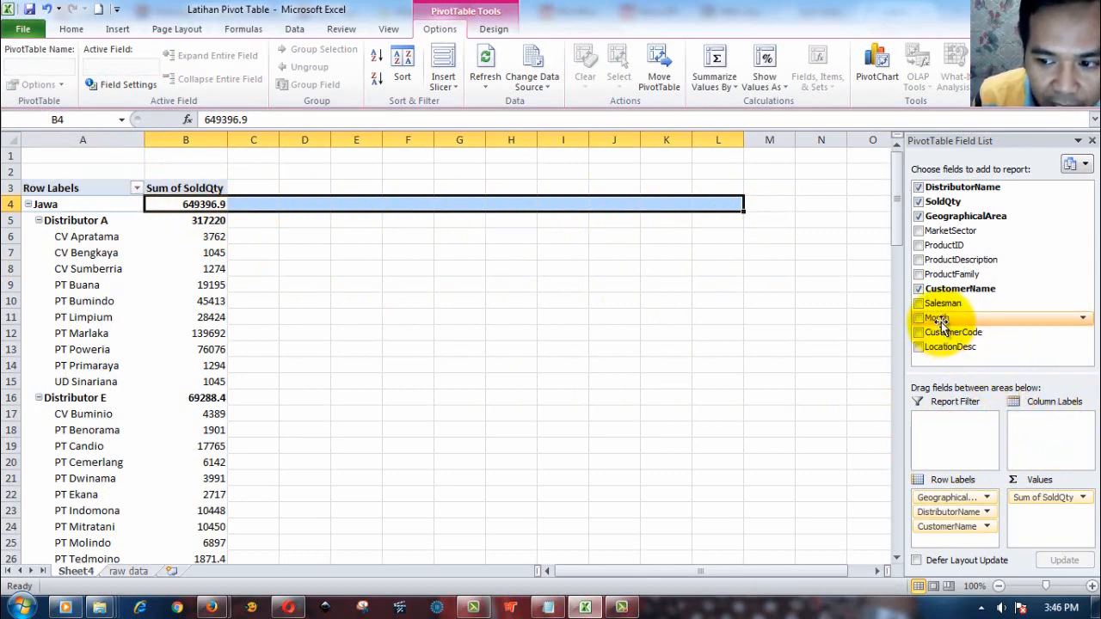
left_click_drag(939, 317, 1047, 430)
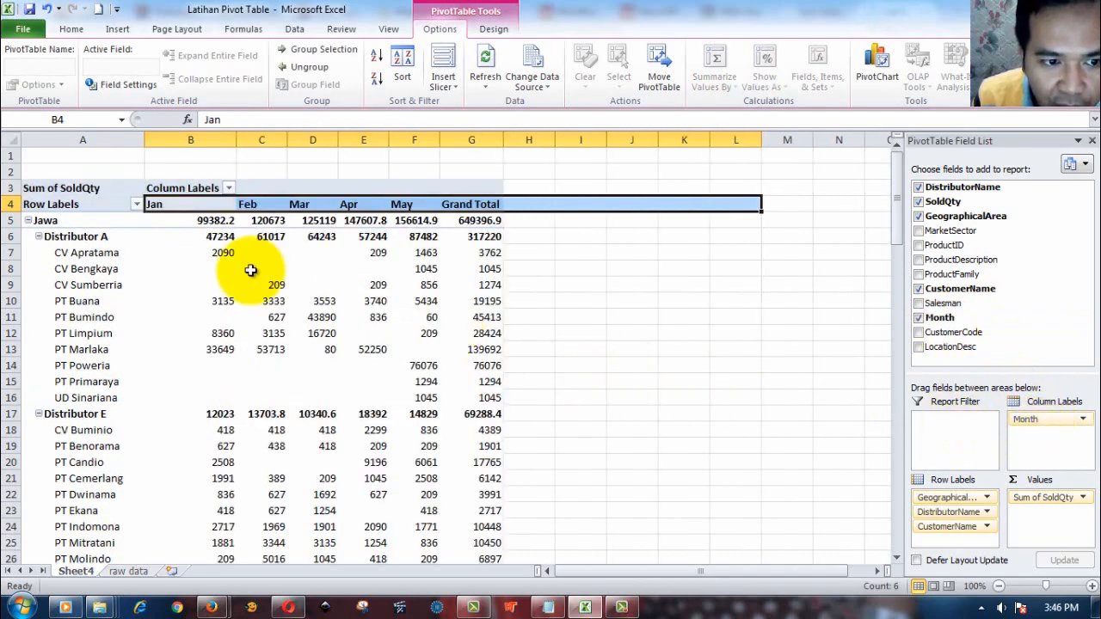
- Examine the month headings from Jan to May and the first January and February quantities under Distributor A
left_click_drag(173, 204, 417, 206)
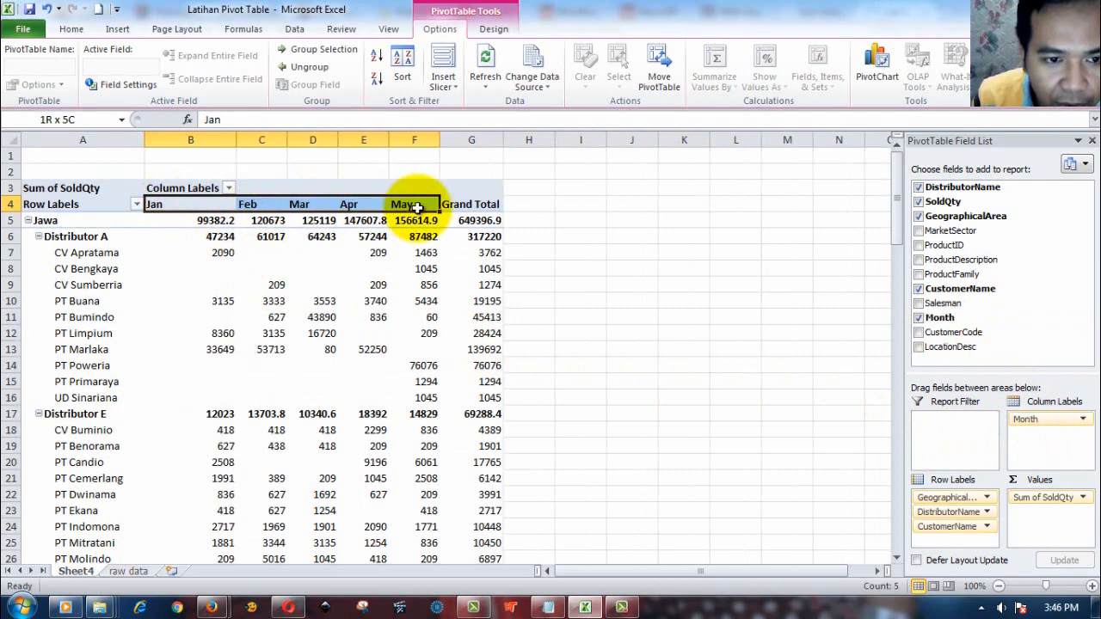
left_click(218, 240)
left_click(218, 254)
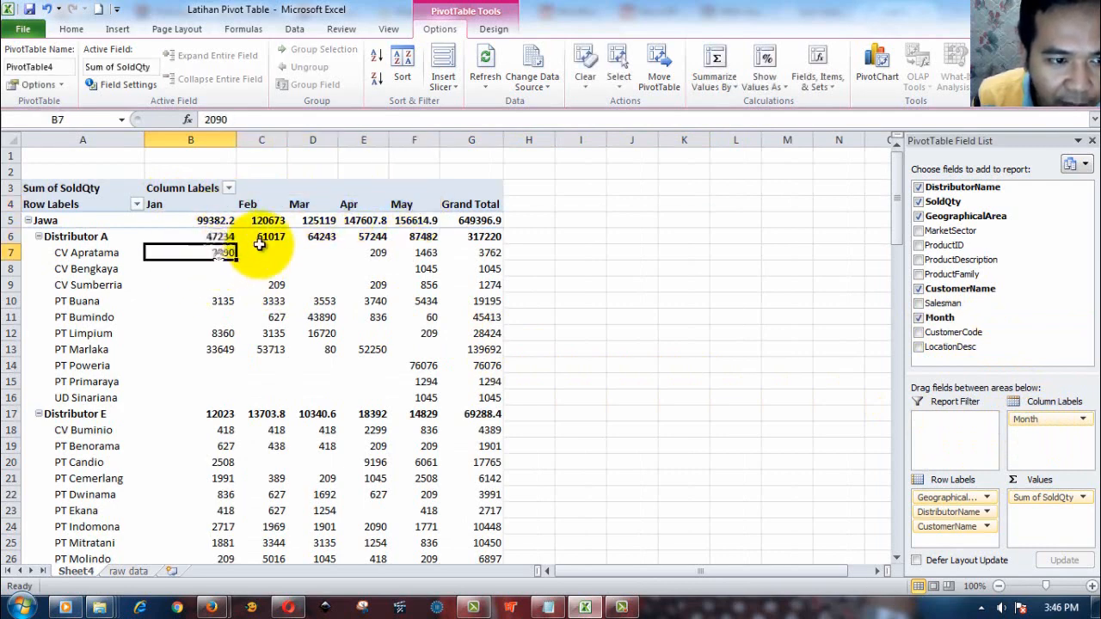
left_click(262, 239)
left_click(246, 253)
left_click(222, 249)
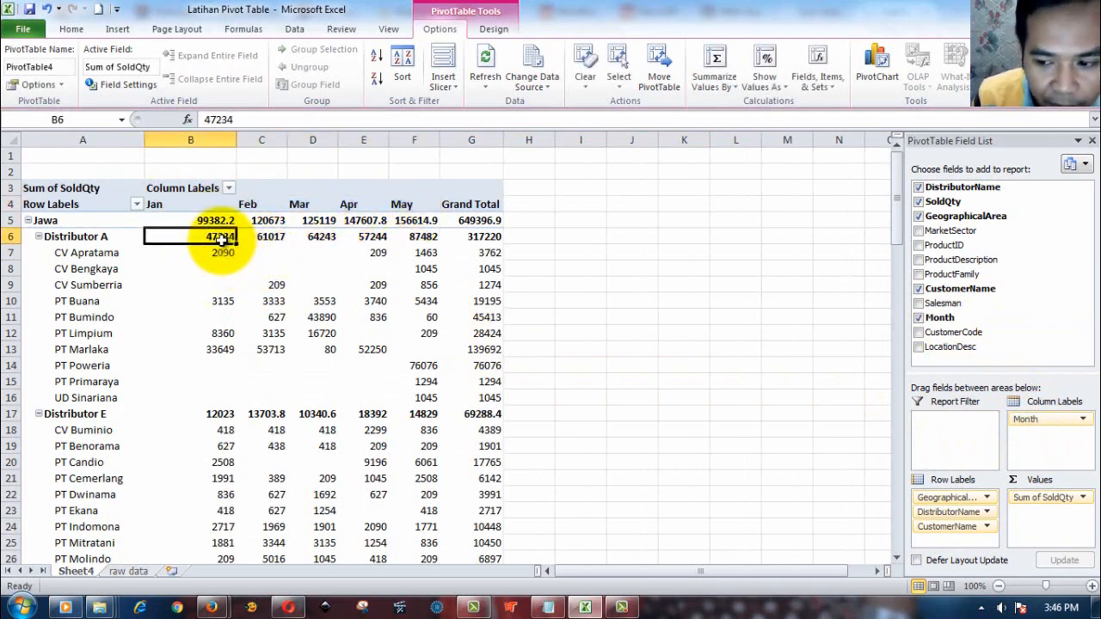
left_click(277, 270)
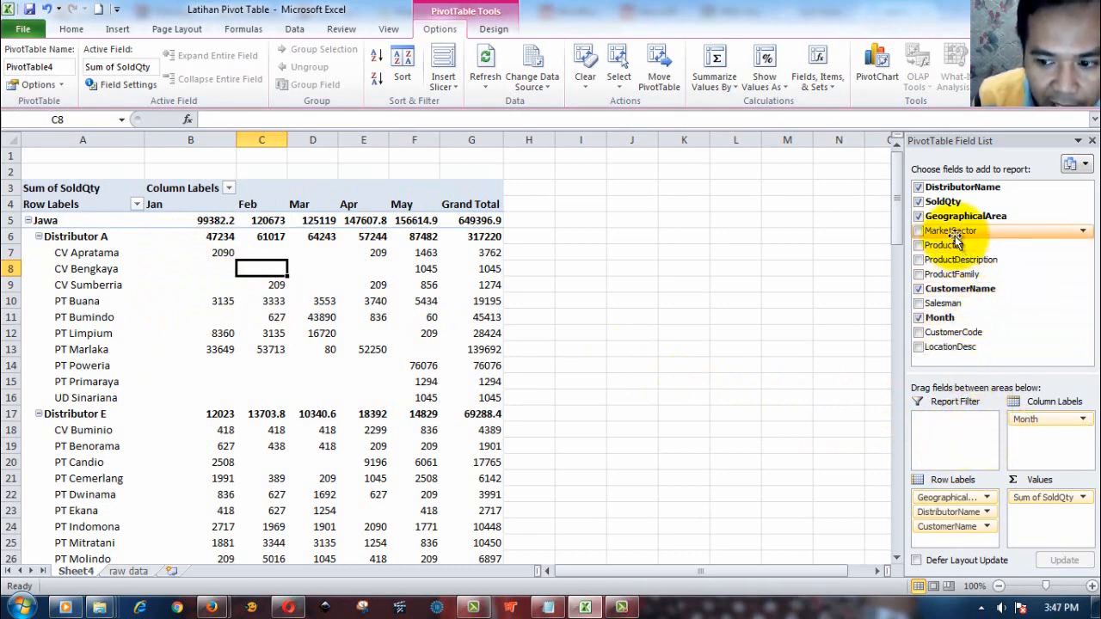
- Add MarketSector as a report filter, allow multiple items and restrict it to Agriculture
left_click_drag(950, 230, 963, 436)
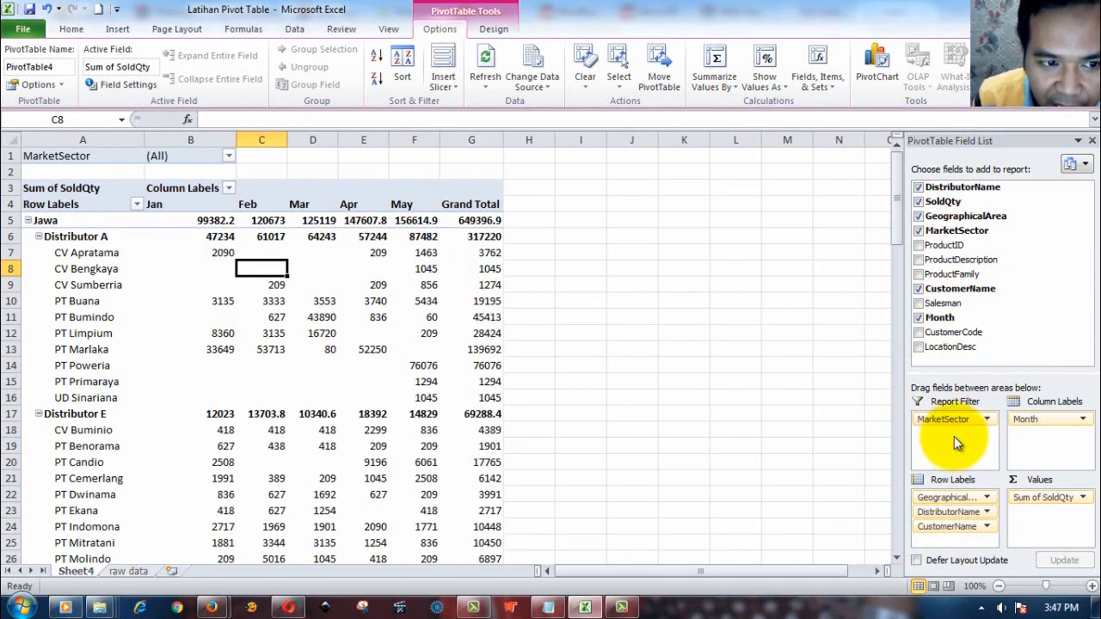
left_click(228, 157)
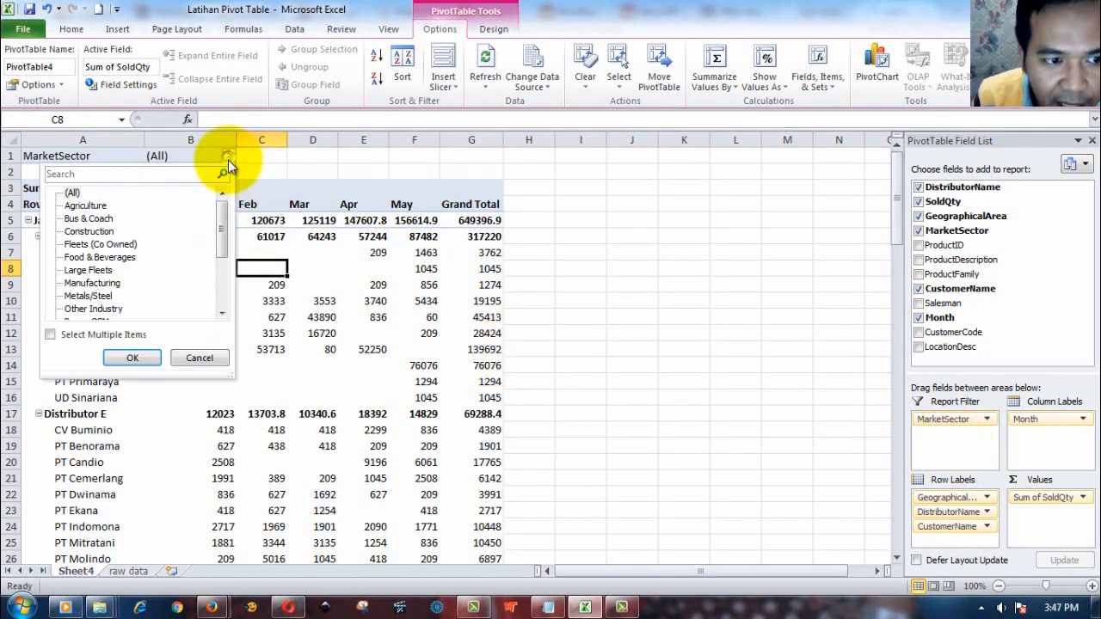
left_click(50, 335)
left_click(68, 194)
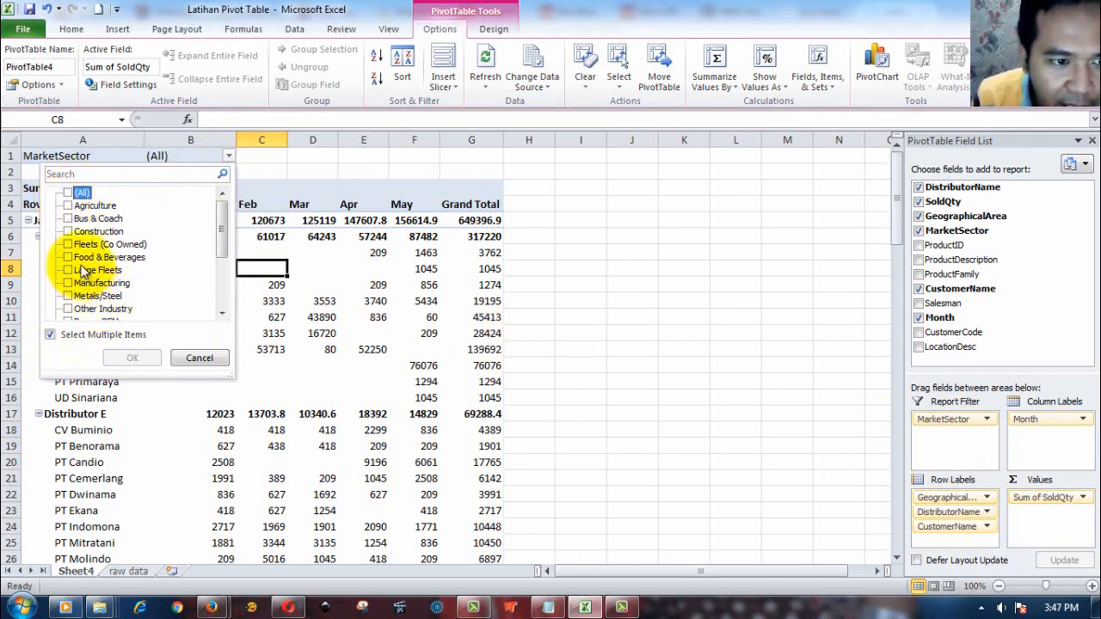
left_click(68, 206)
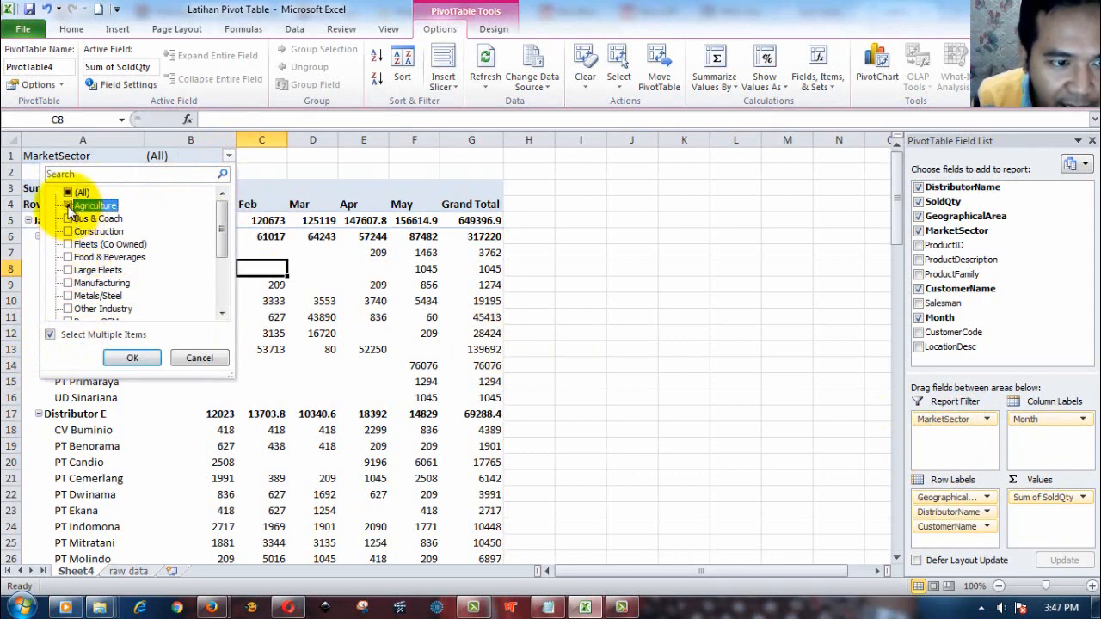
left_click(142, 359)
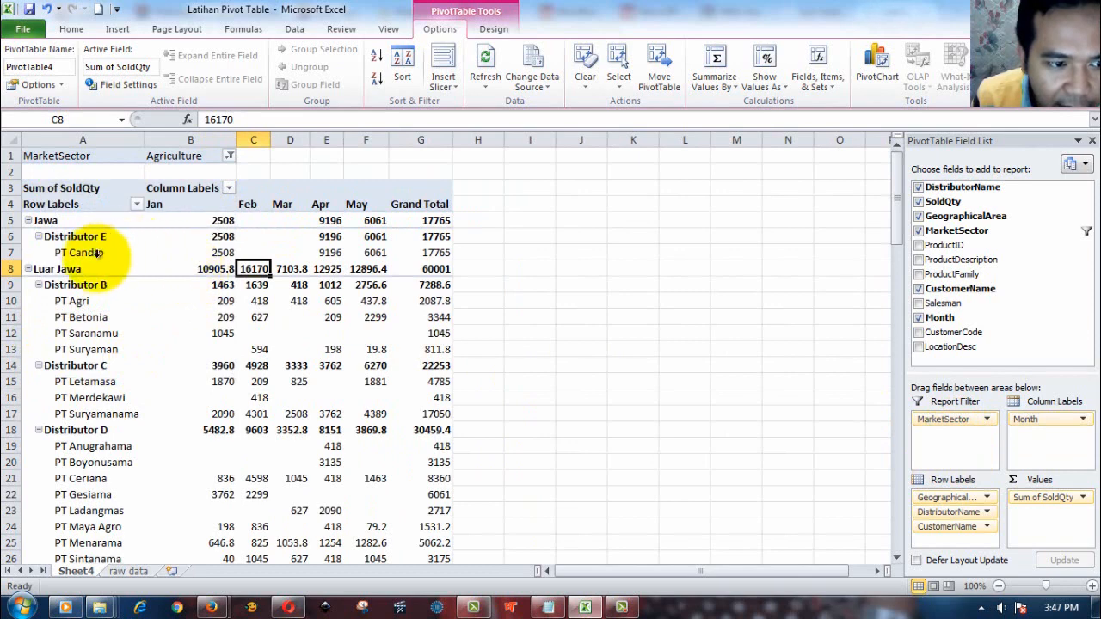
- Examine the Agriculture customers listed under the Jawa and Luar Jawa areas
left_click(52, 220)
left_click(93, 262, "ctrl")
left_click(91, 252)
left_click(81, 300)
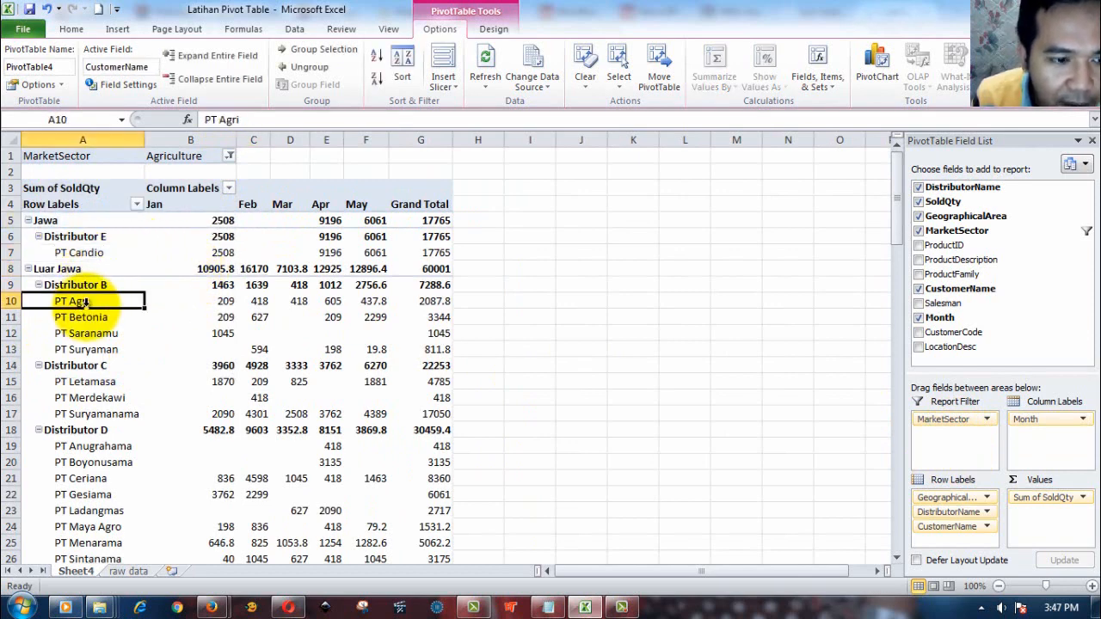
- Examine the monthly quantities and grand totals for PT Candio, the Luar Jawa area and Distributor B's customers
left_click(89, 318)
left_click(94, 345)
left_click(91, 301)
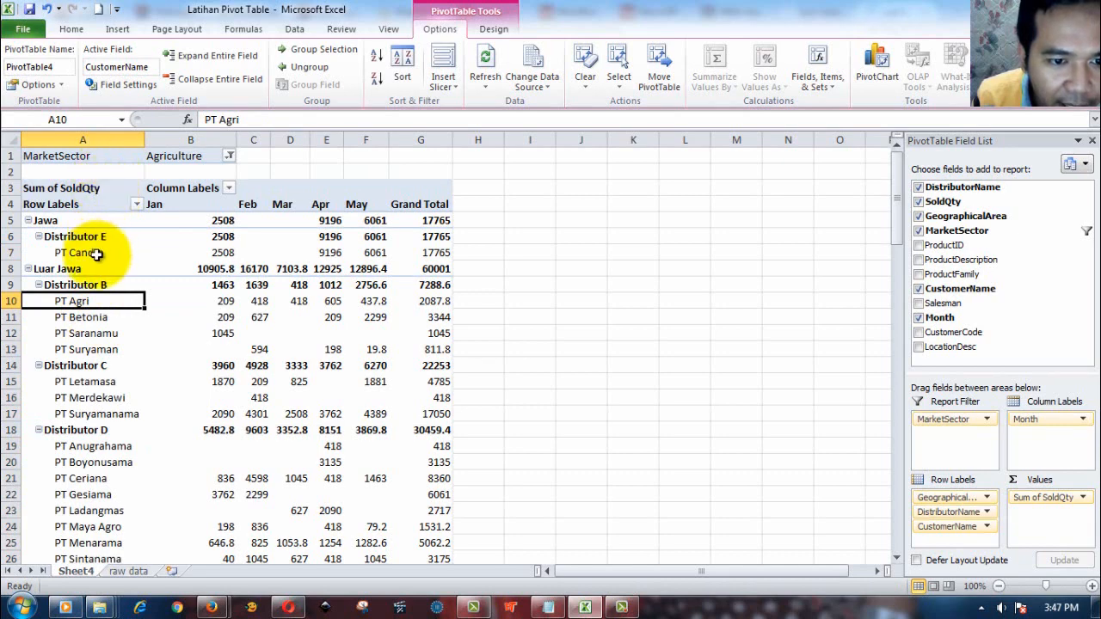
left_click(222, 253)
left_click(318, 252)
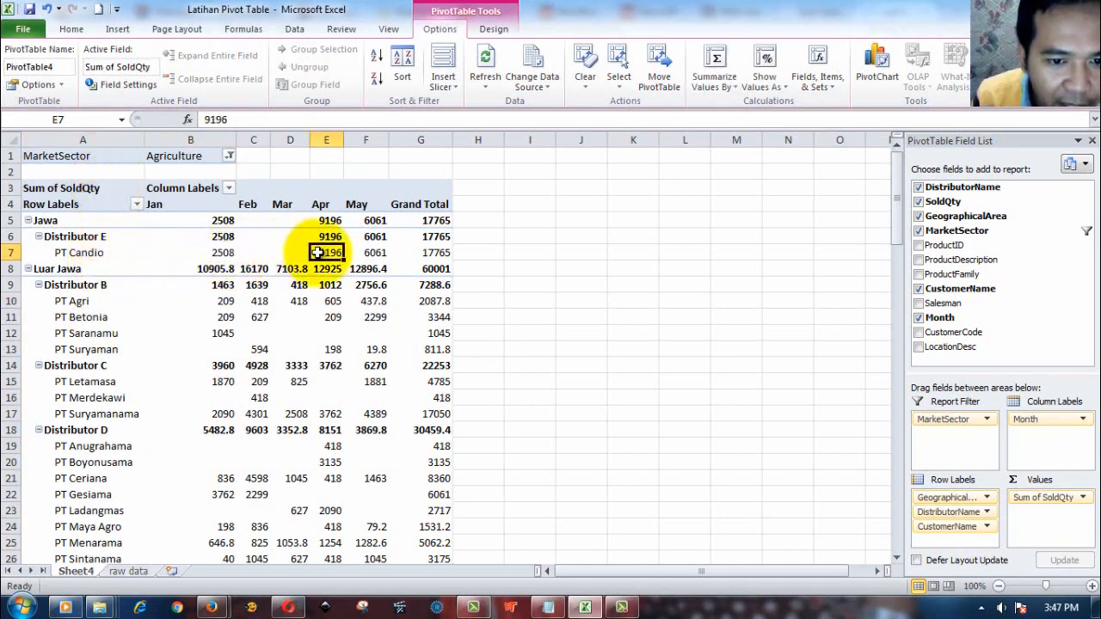
left_click(365, 268)
left_click(430, 269)
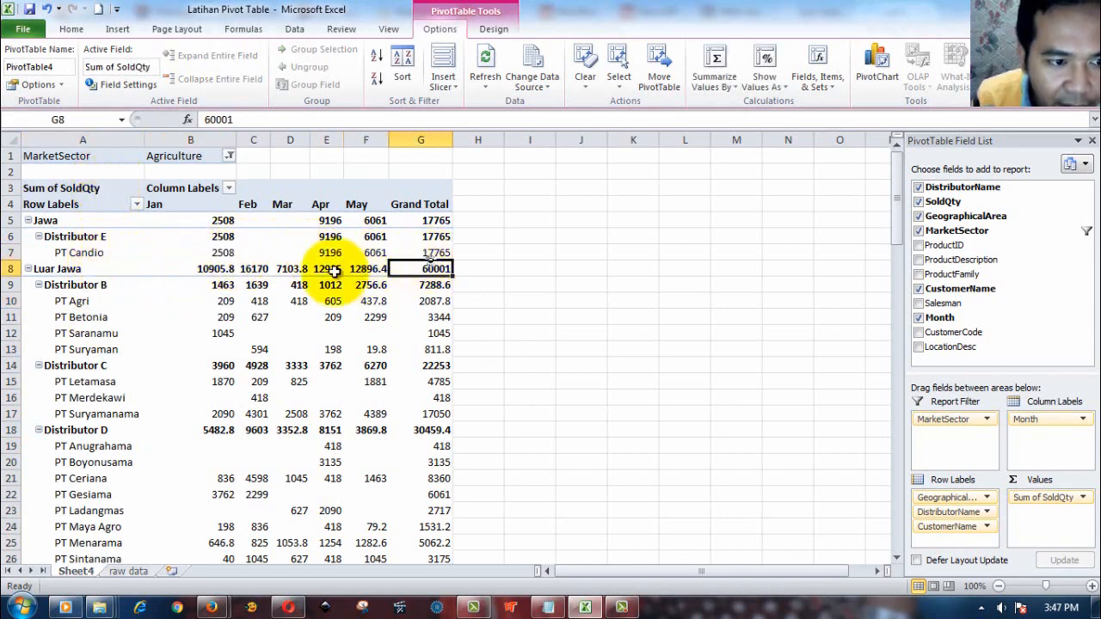
left_click(99, 252)
left_click(292, 318)
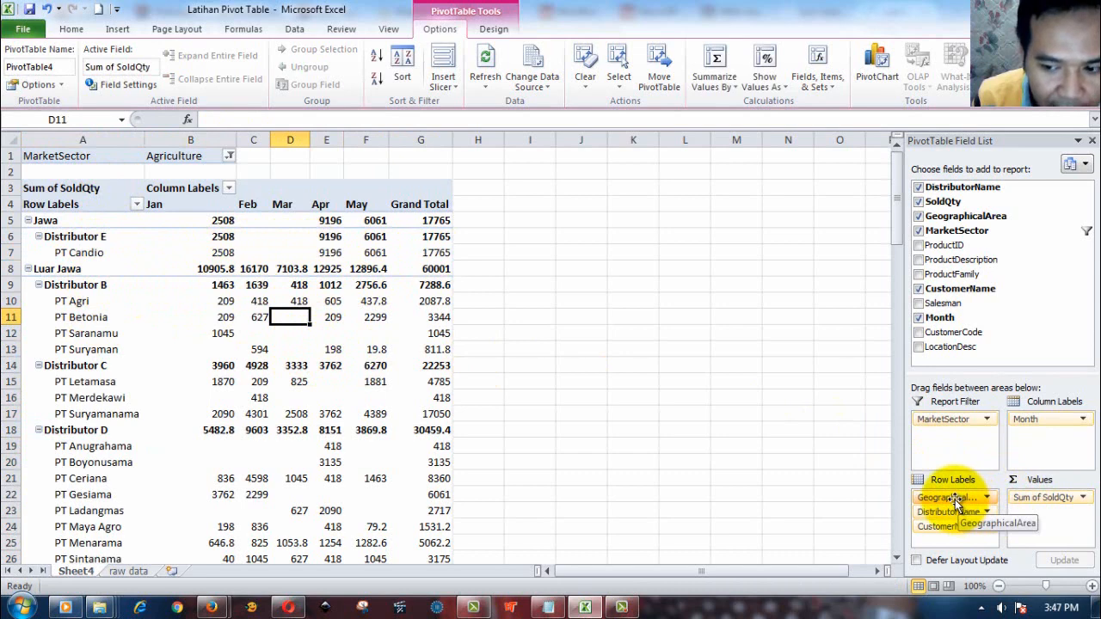
- Move GeographicalArea to the report filter and MarketSector below CustomerName in the row labels, and check the rows under PT Agri
left_click_drag(952, 499, 959, 534)
left_click(64, 250)
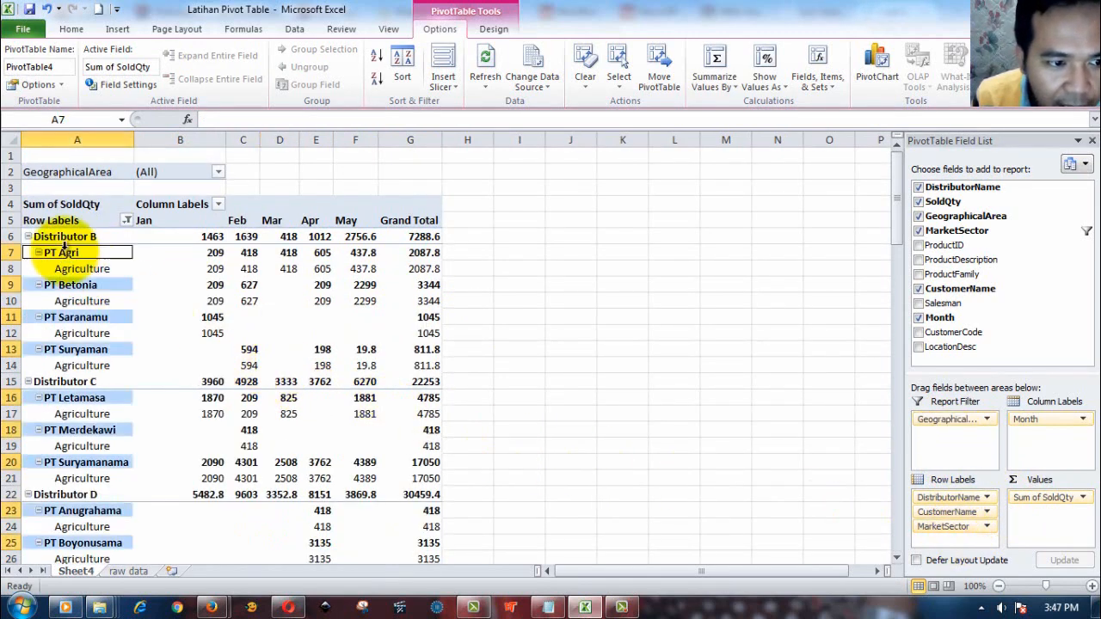
left_click(69, 266)
left_click(69, 256)
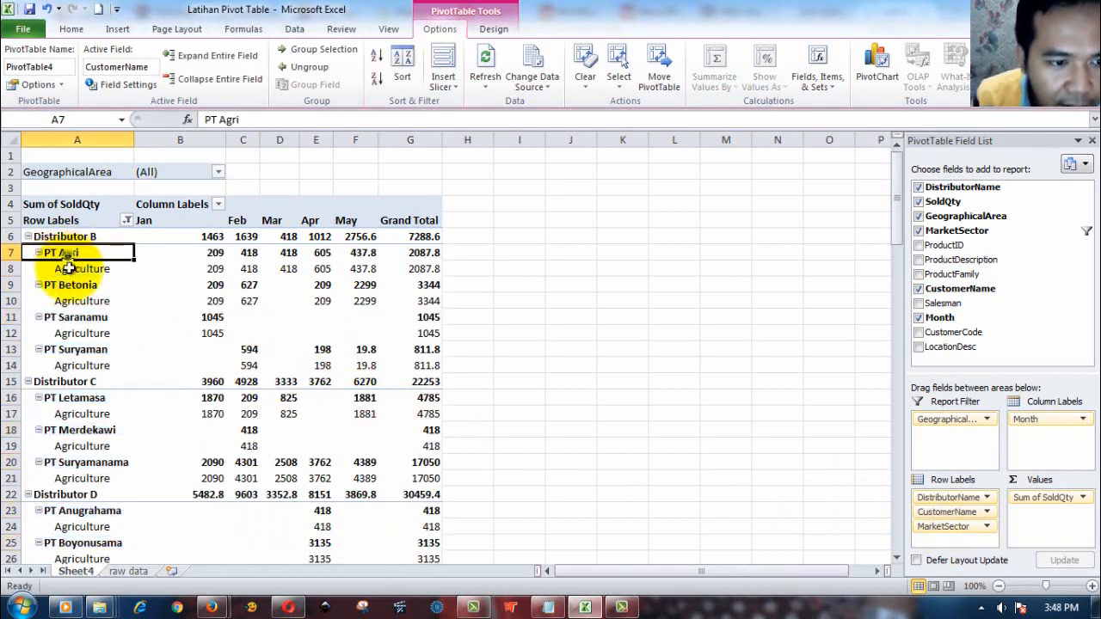
left_click(69, 269)
left_click(70, 253)
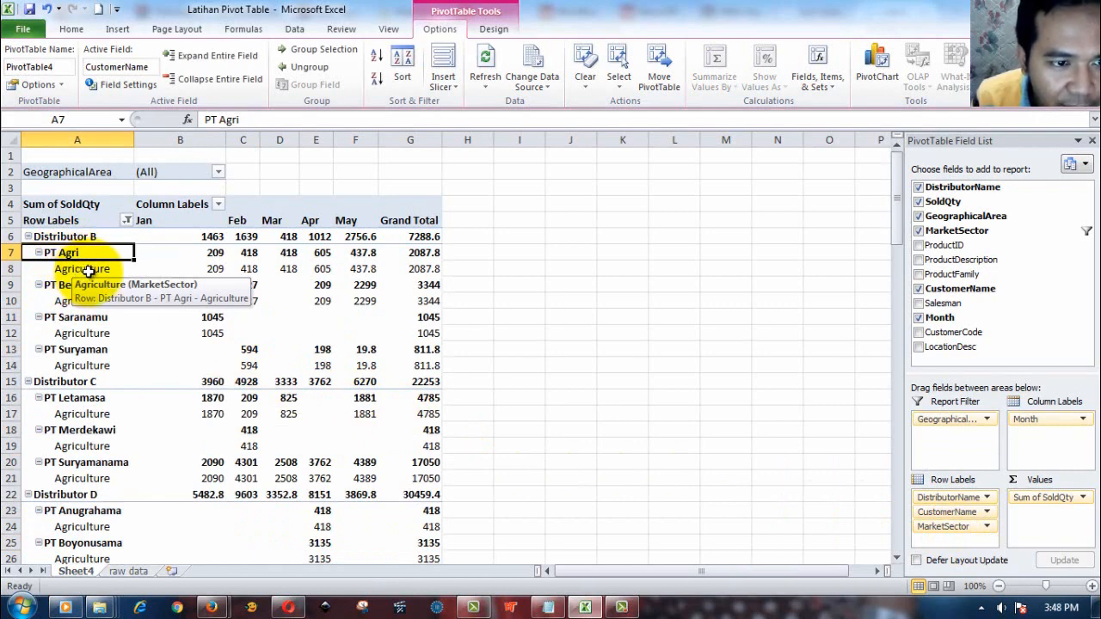
- Allow multiple items in the GeographicalArea report filter, restrict it to Luar Jawa and review the filtered rows down to the grand total
left_click(219, 172)
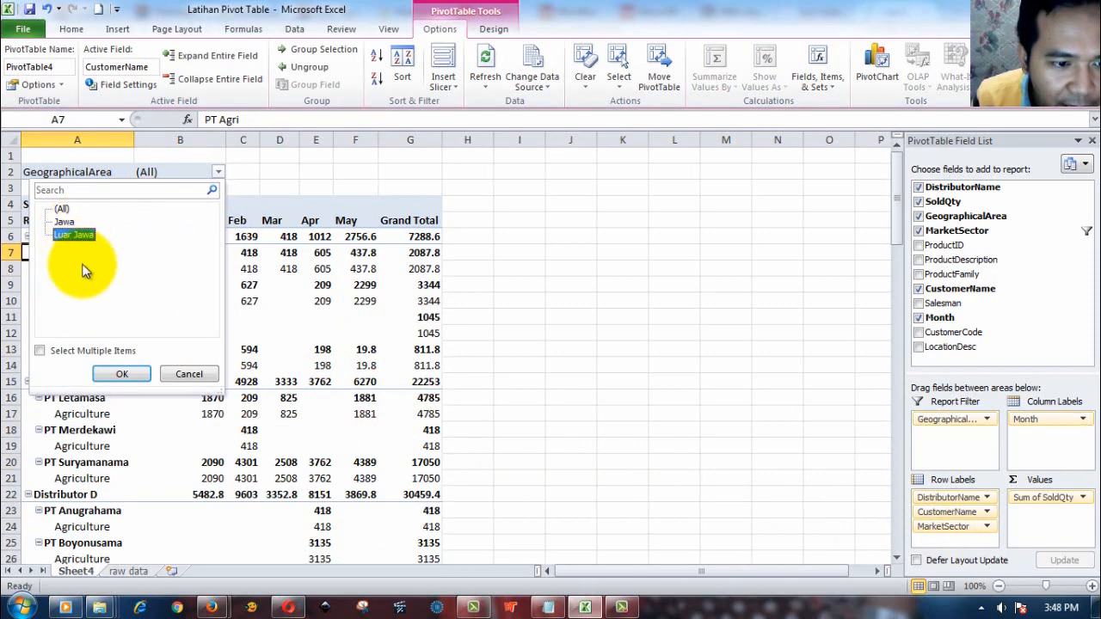
left_click(119, 370)
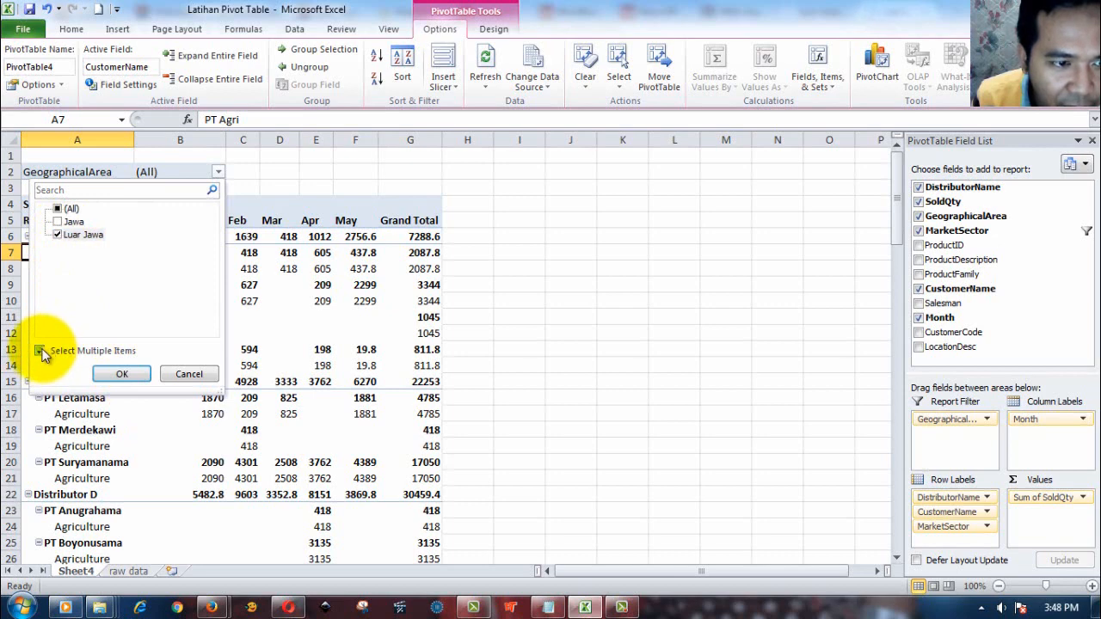
left_click(58, 235)
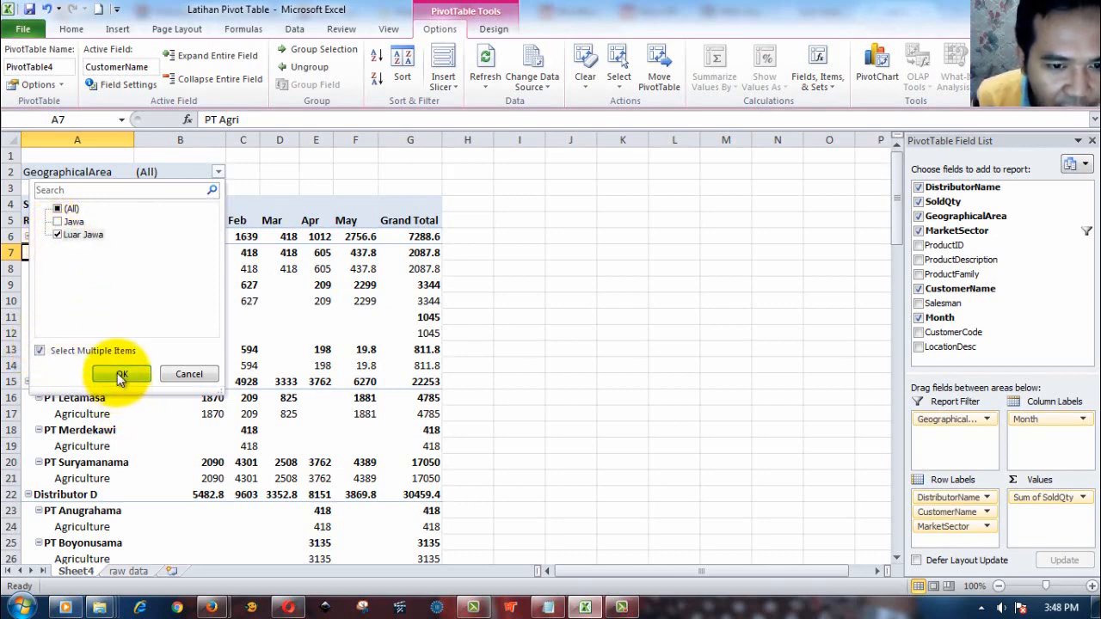
left_click(120, 375)
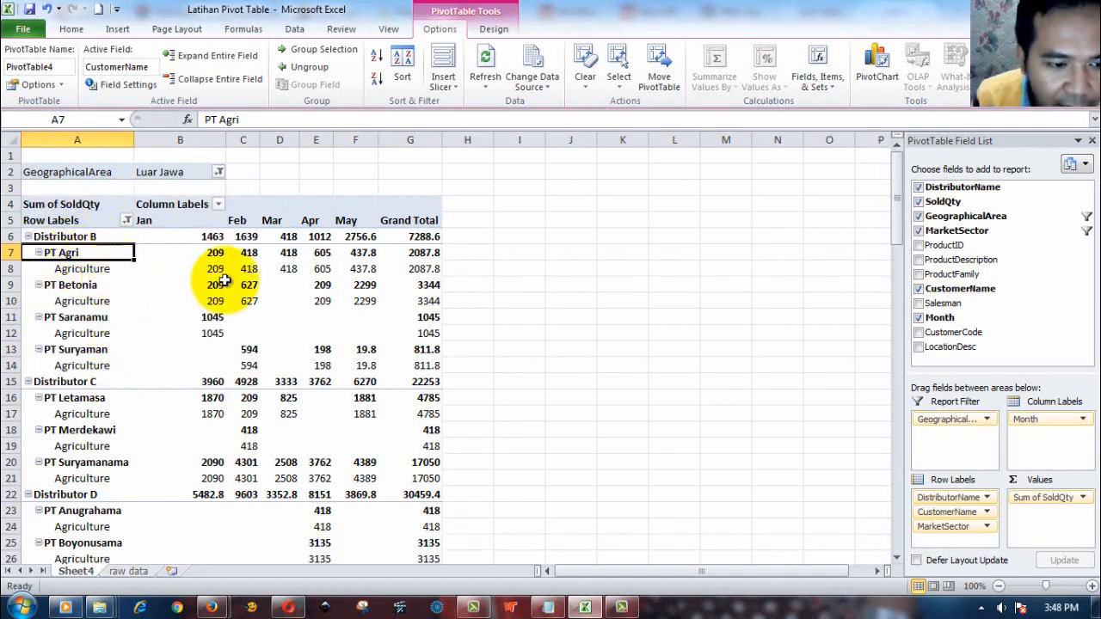
scroll(237, 348, "down", 5)
scroll(191, 323, "down", 2)
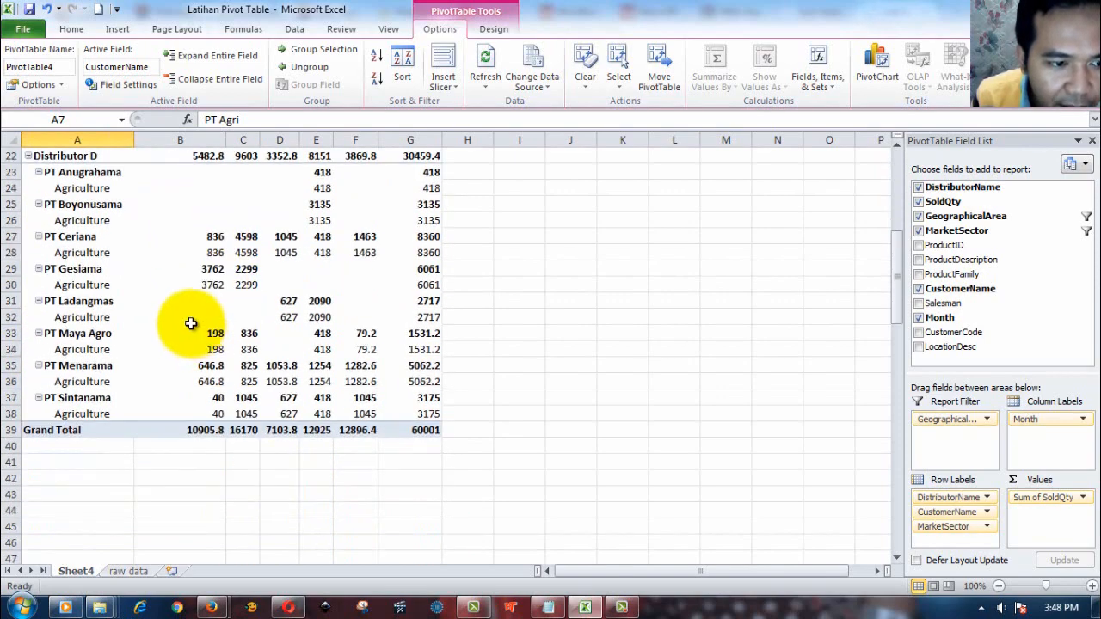
scroll(191, 323, "up", 7)
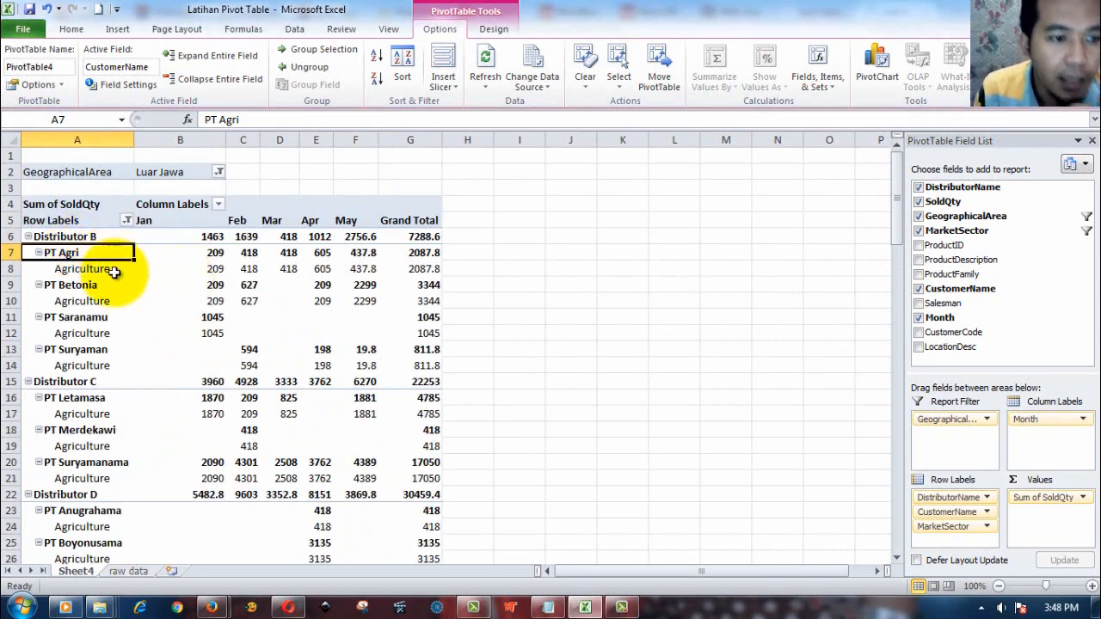
- Collapse the entire DistributorName field so each distributor takes up a single summary row
right_click(86, 241)
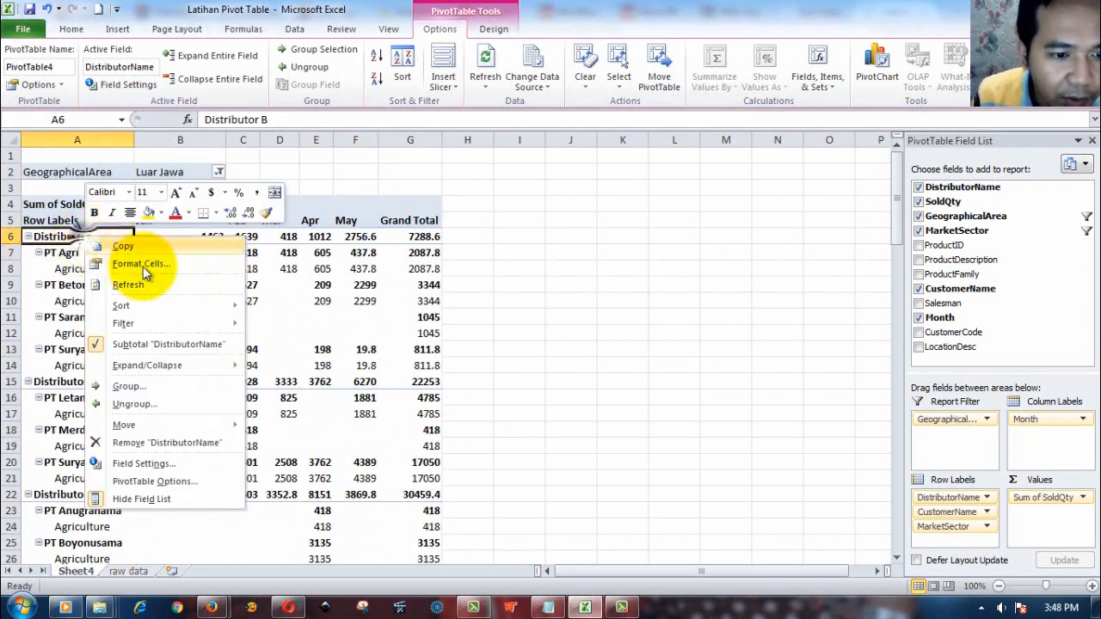
mouse_move(221, 364)
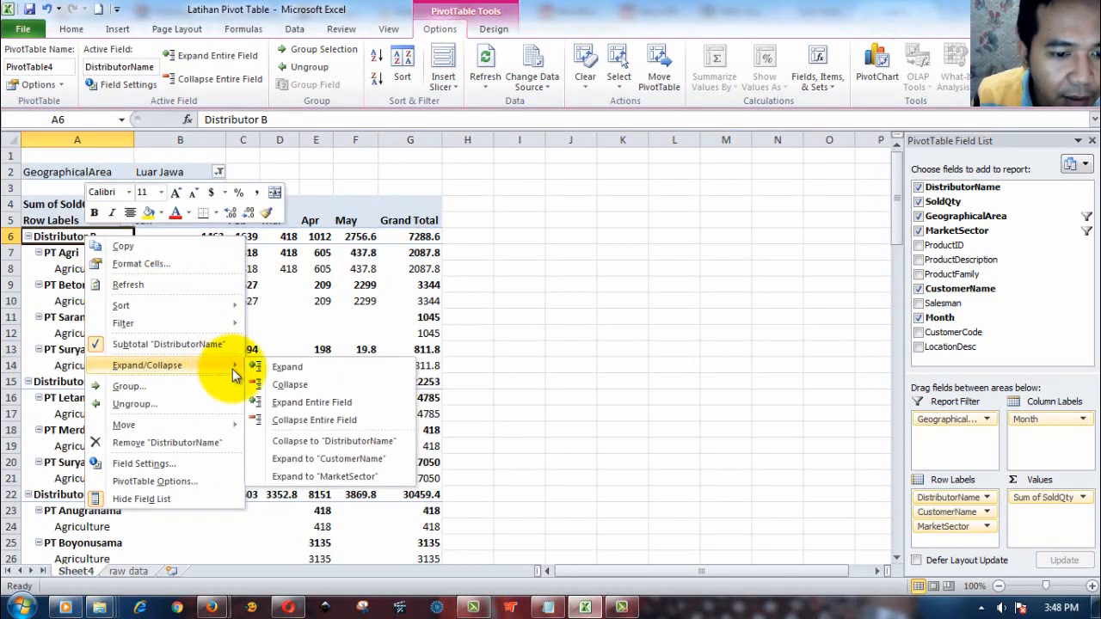
left_click(263, 418)
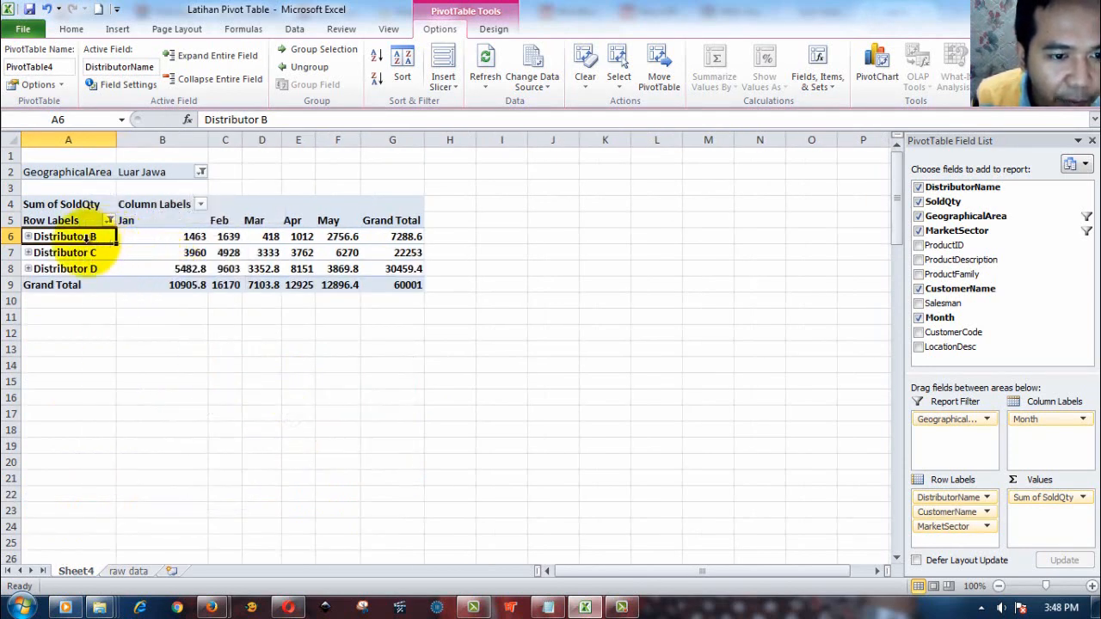
mouse_move(143, 249)
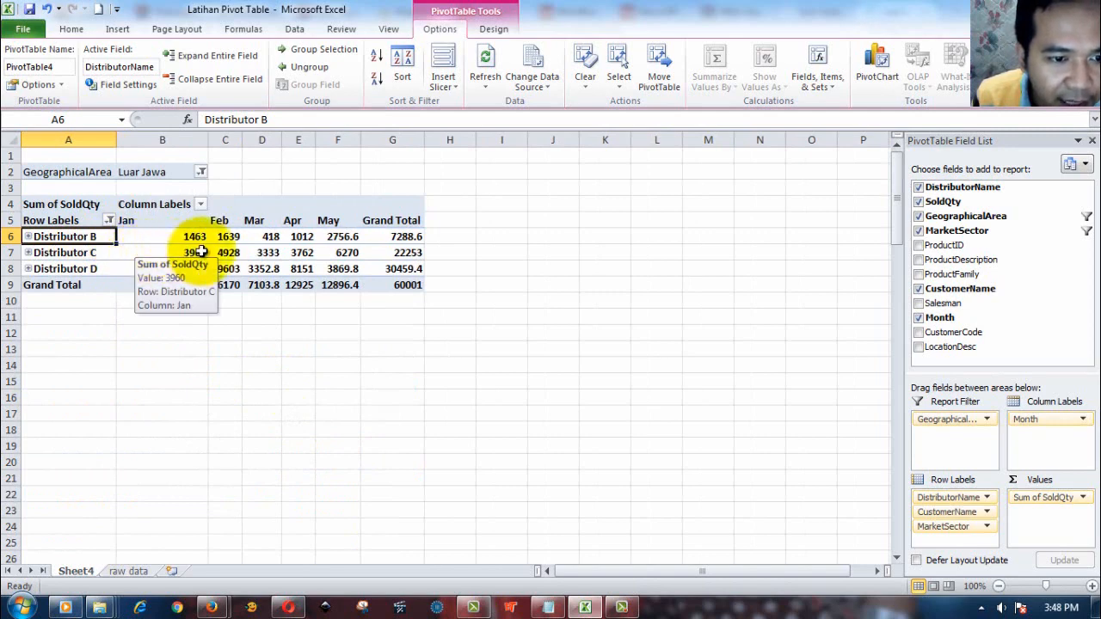